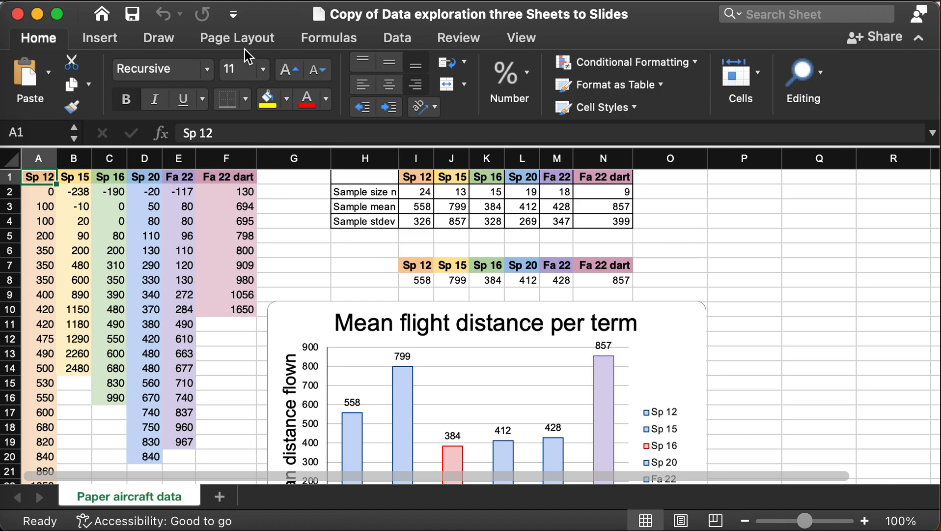
# Collapse and restore the Excel ribbon, then switch to Google Drive in Firefox.
pyautogui.click(46, 41)
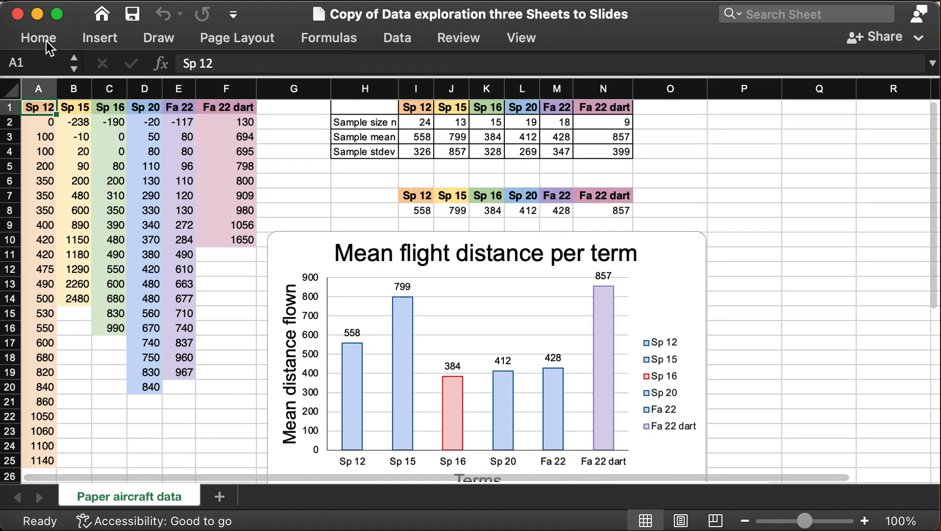
pyautogui.click(46, 40)
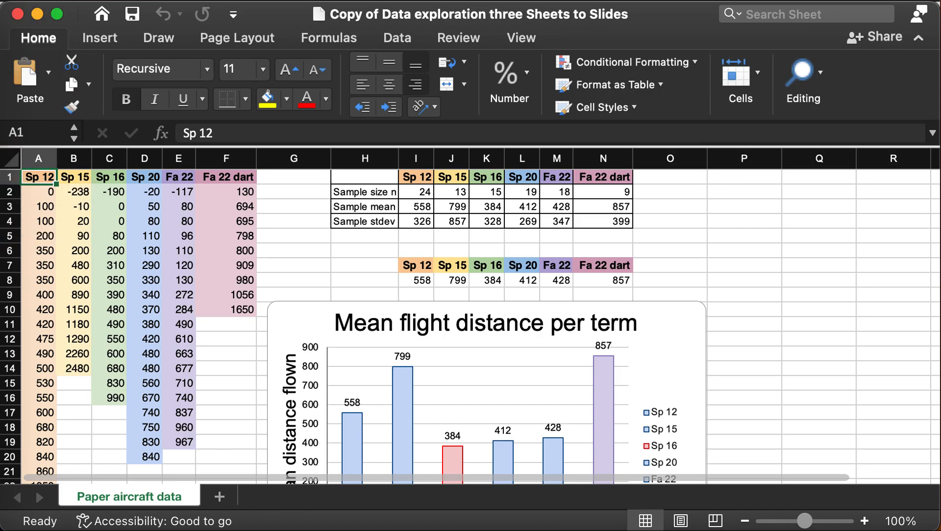
pyautogui.press('super+Tab')
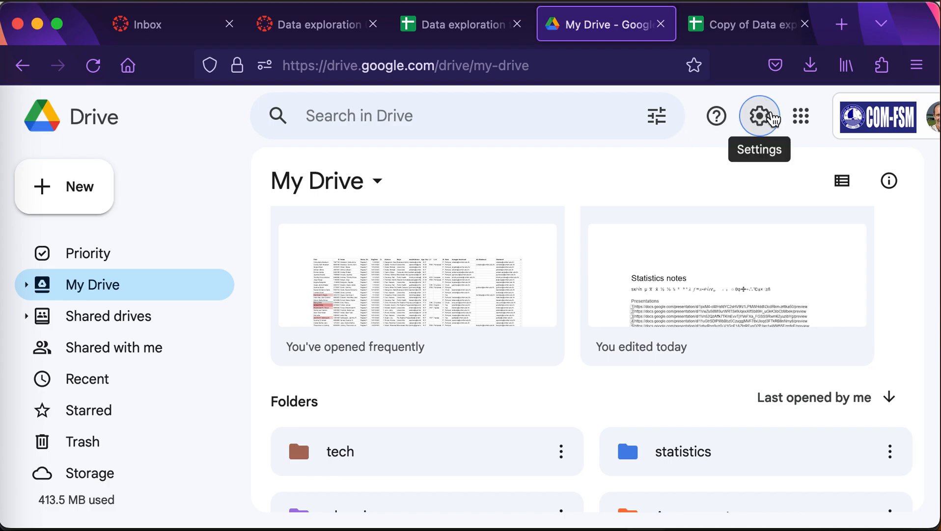
# Toggle Drive's Convert uploads setting off and back on, then return to My Drive's New menu.
pyautogui.click(770, 117)
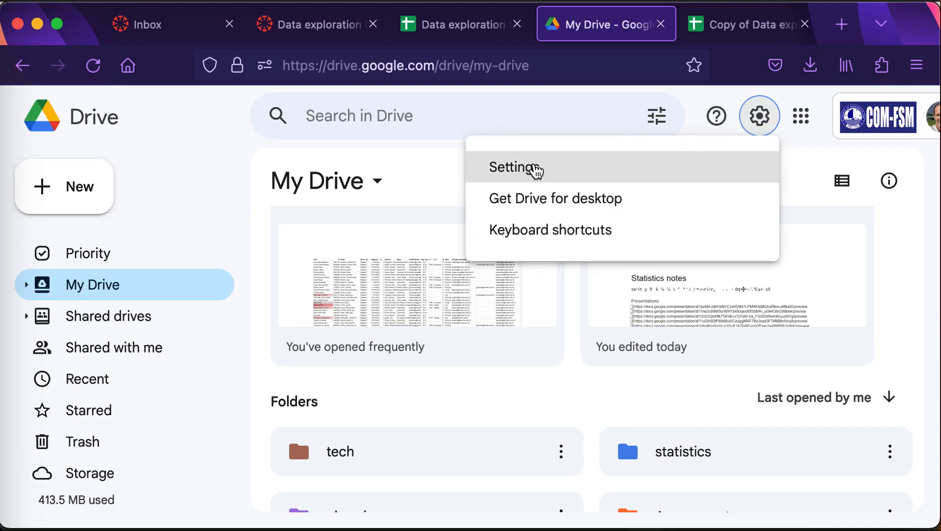
pyautogui.click(534, 166)
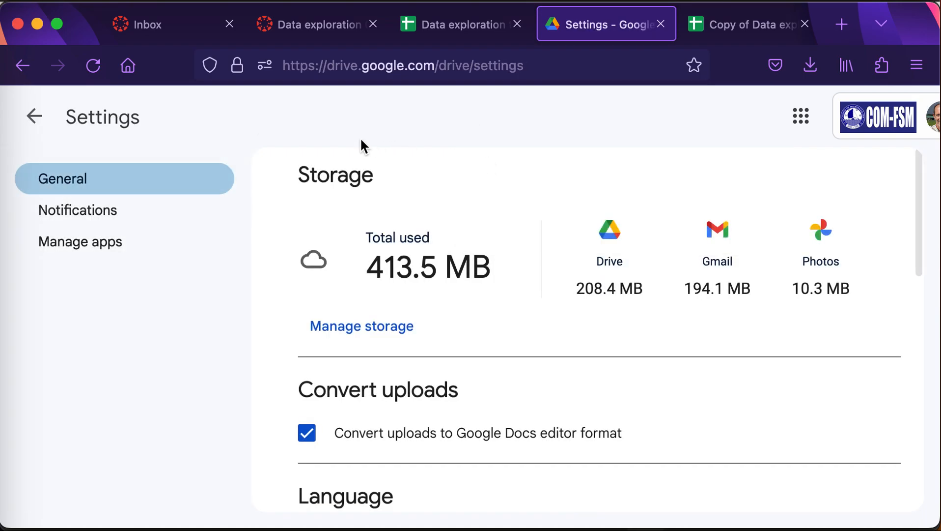
pyautogui.click(306, 439)
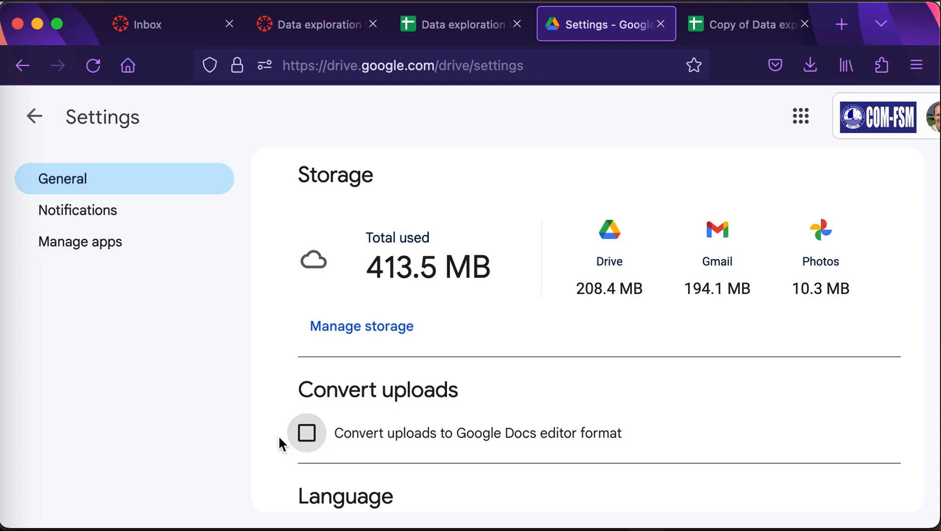
pyautogui.click(309, 439)
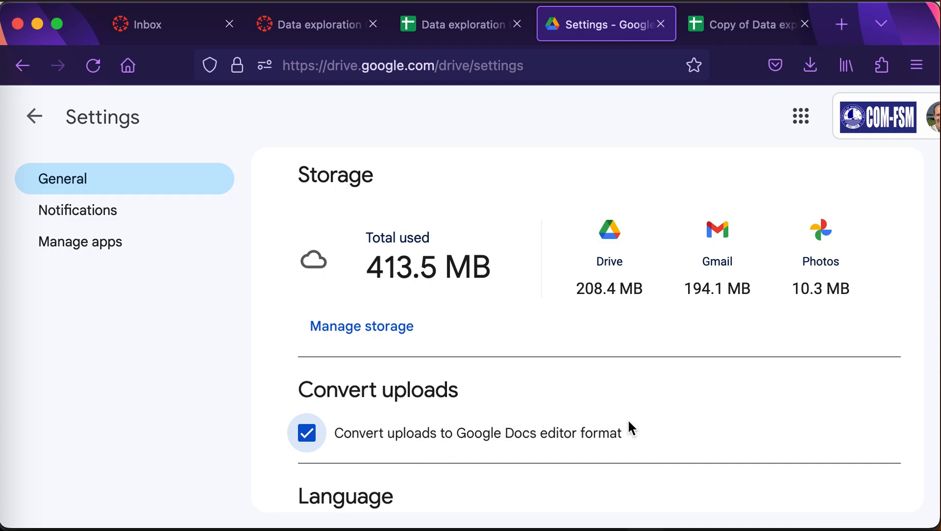
pyautogui.click(35, 116)
pyautogui.click(80, 199)
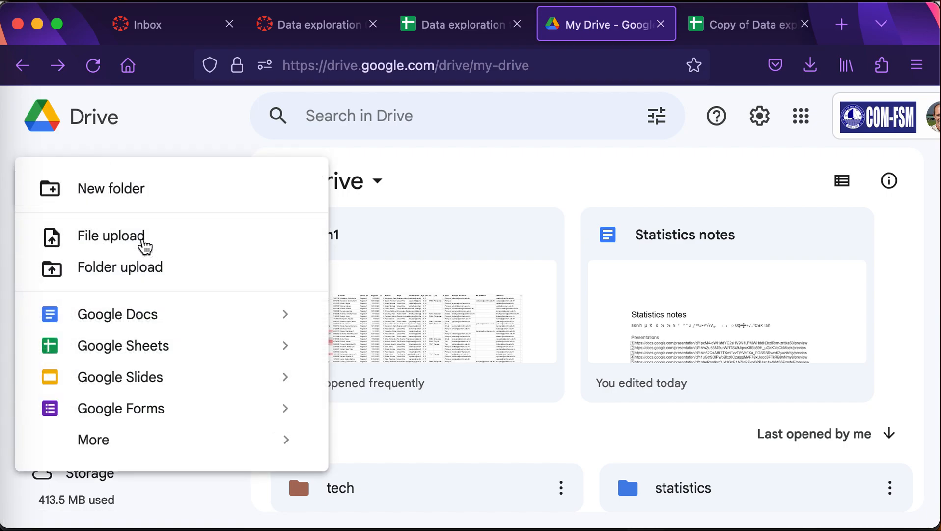
# Upload the Copy of Data exploration three Sheets to Slides .xlsx workbook to My Drive.
pyautogui.click(144, 246)
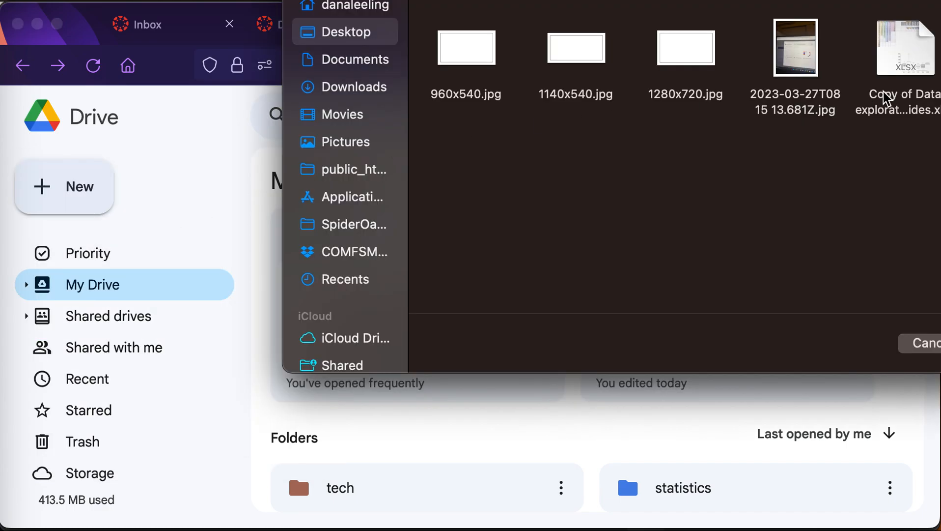
pyautogui.click(925, 68)
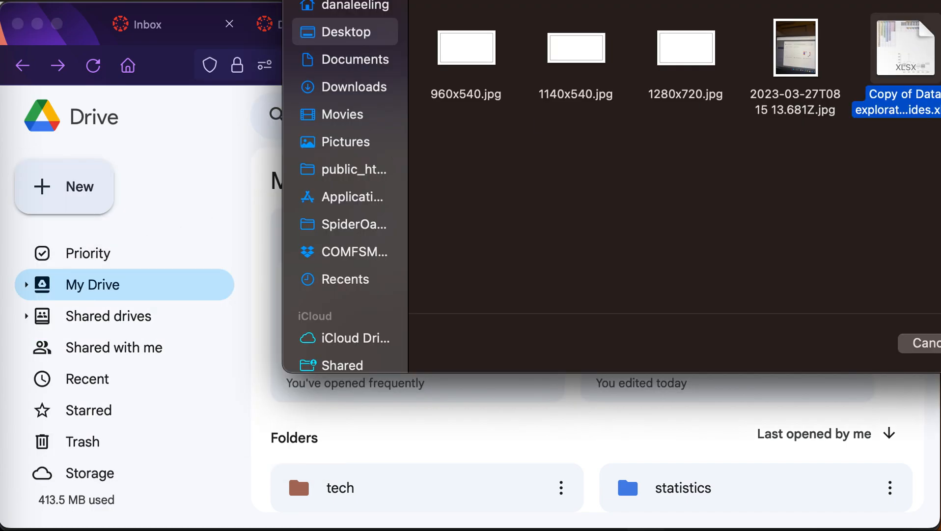
pyautogui.moveTo(861, 1); pyautogui.dragTo(674, 1)
pyautogui.click(826, 380)
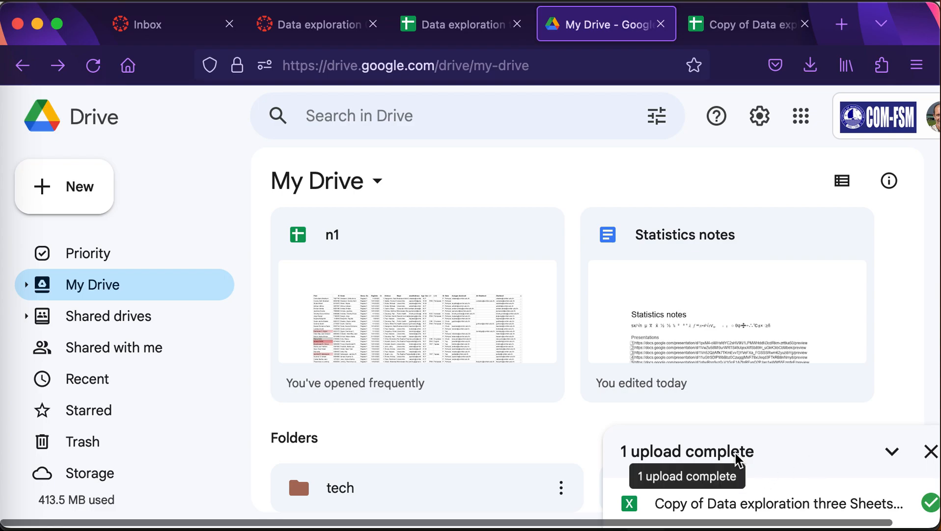
# Open the uploaded workbook from My Drive as a Google Sheets spreadsheet.
pyautogui.scroll(-10, 550, 420)
pyautogui.scroll(2, 551, 420)
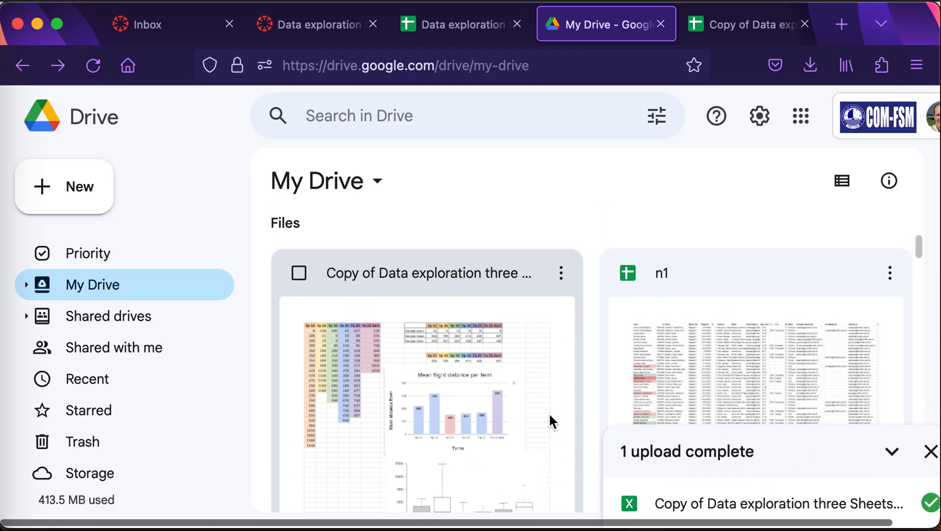
pyautogui.scroll(-1, 551, 420)
pyautogui.scroll(-1, 550, 420)
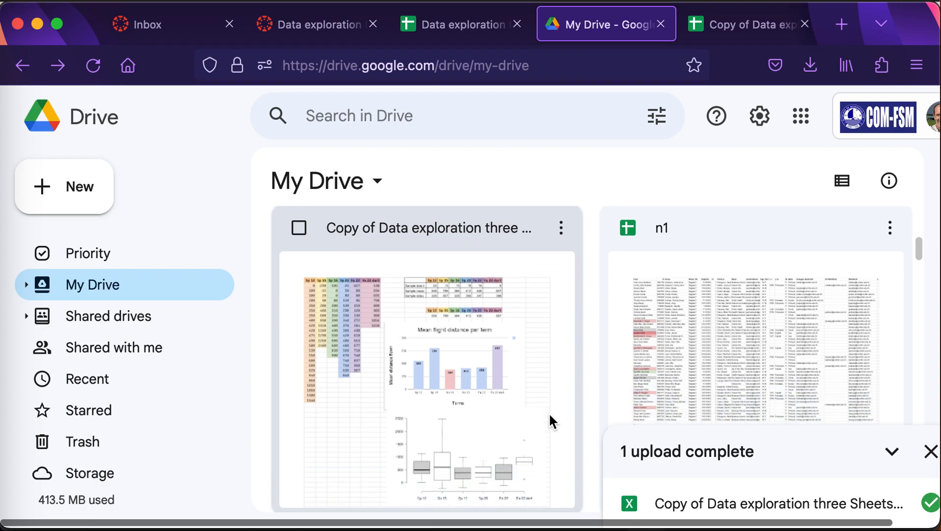
pyautogui.scroll(4, 550, 420)
pyautogui.scroll(-1, 551, 420)
pyautogui.scroll(-3, 553, 420)
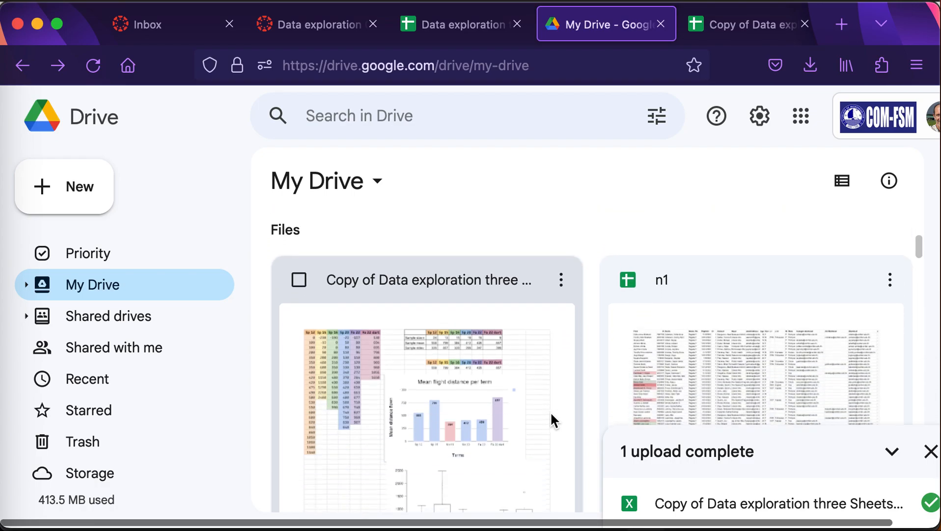
pyautogui.doubleClick(484, 269)
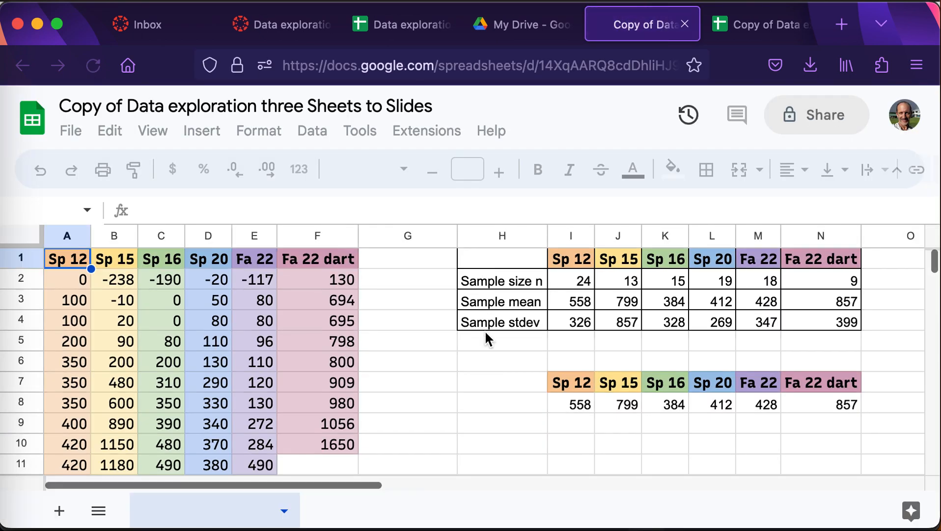
pyautogui.scroll(-5, 484, 329)
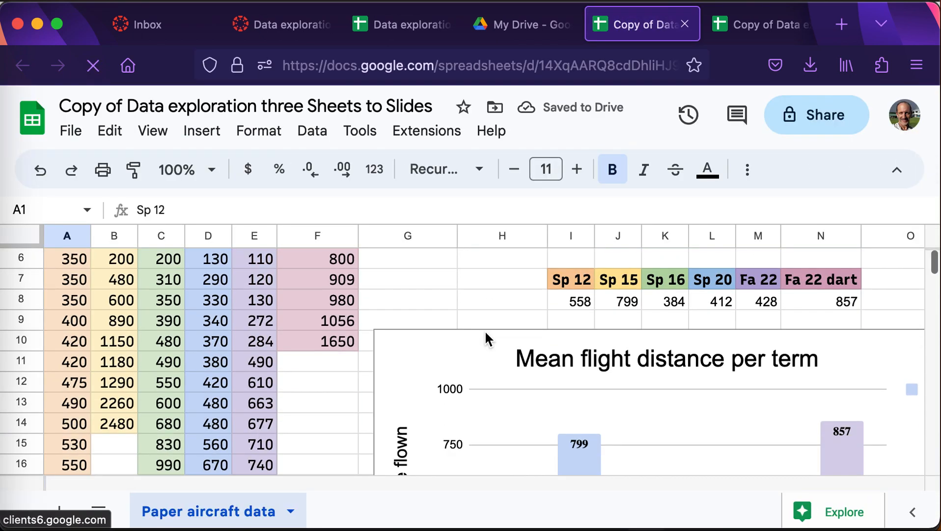
pyautogui.hscroll(2, 484, 329)
pyautogui.click(835, 337)
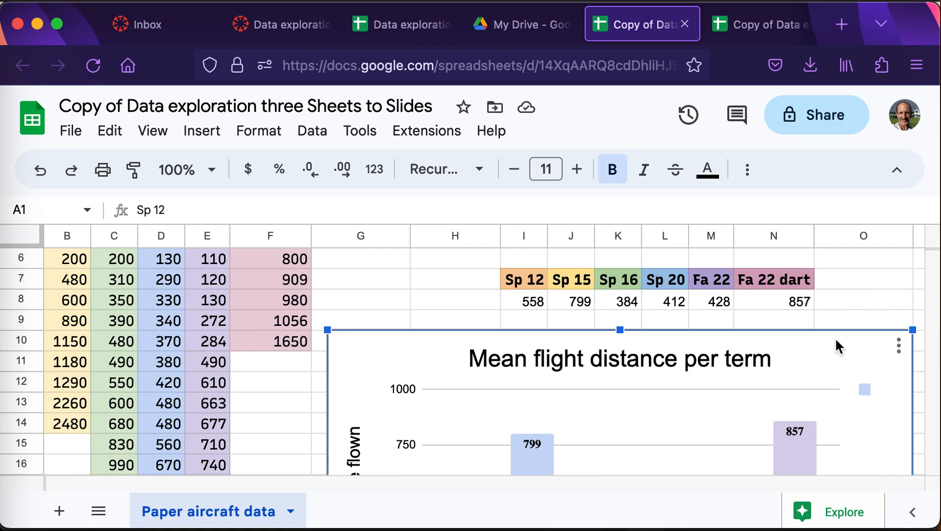
pyautogui.click(899, 345)
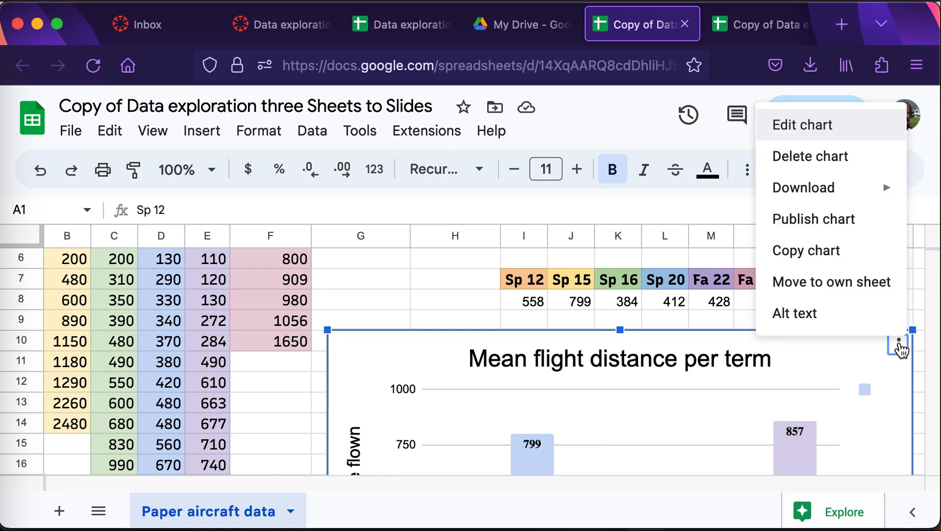
pyautogui.click(701, 304)
pyautogui.scroll(-5, 700, 307)
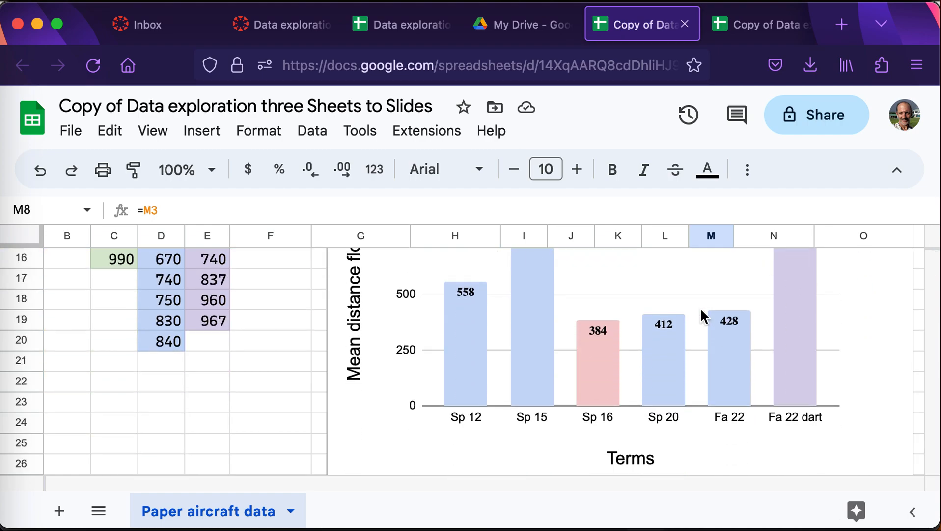
pyautogui.scroll(6, 704, 317)
pyautogui.scroll(1, 700, 307)
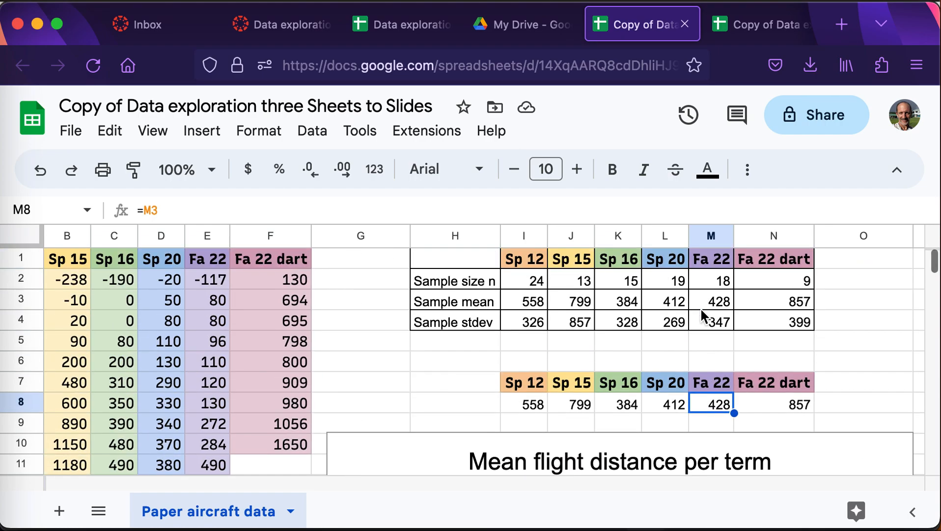
# Create a blank Untitled presentation by entering slides.new in a new Firefox tab.
pyautogui.click(842, 26)
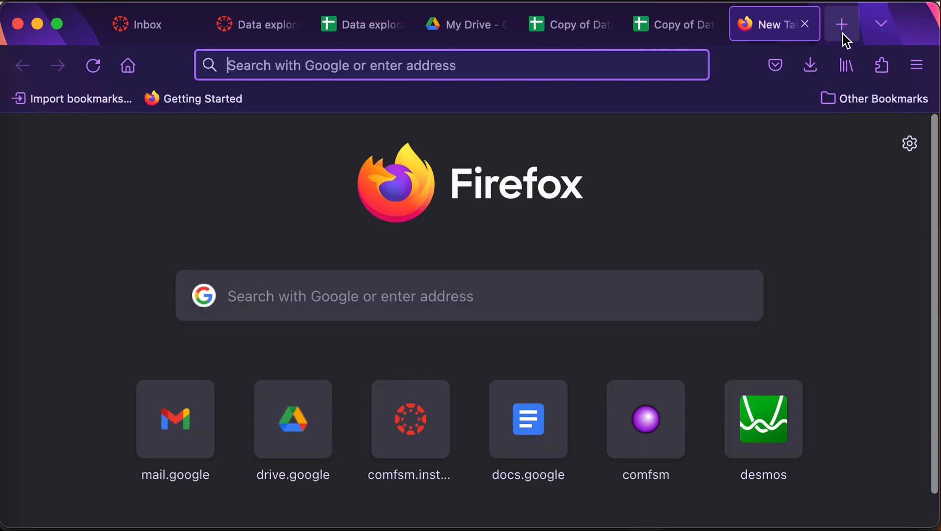
pyautogui.write('go')
pyautogui.press('BackSpace')
pyautogui.press('BackSpace')
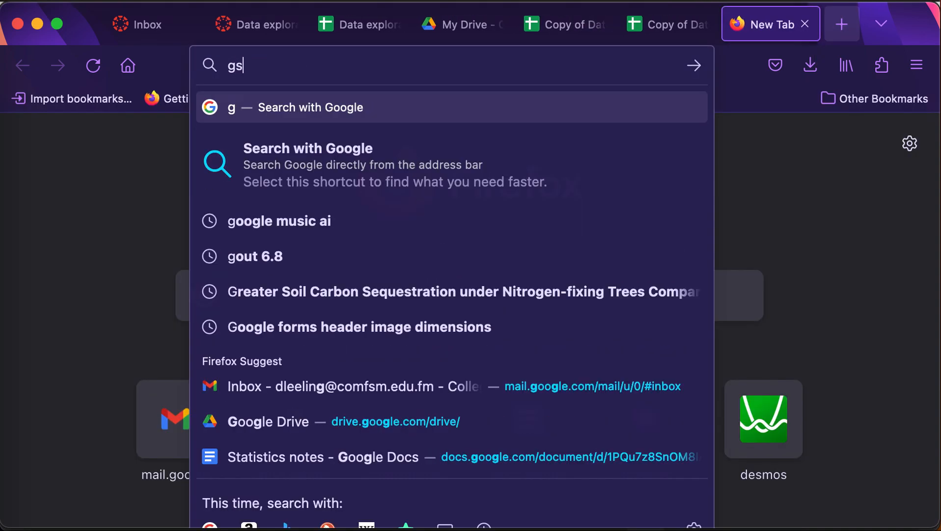
pyautogui.write('slides.new')
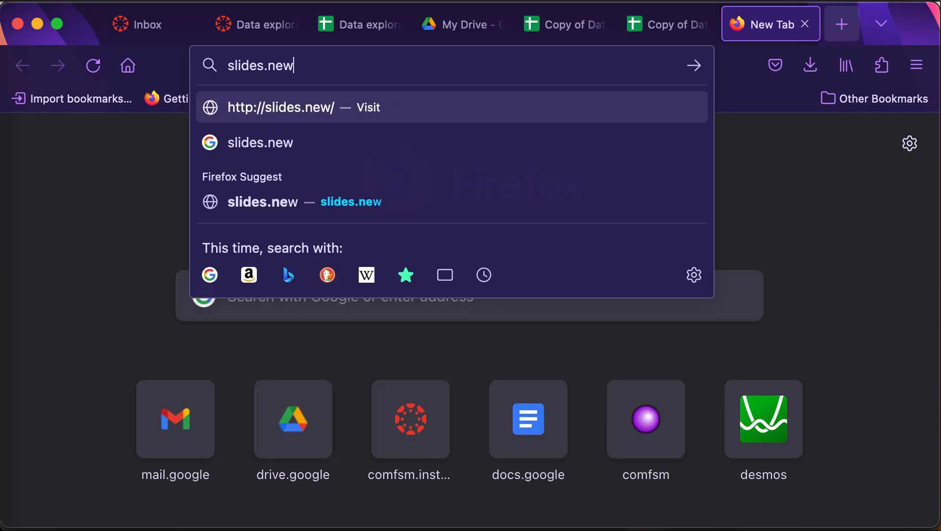
pyautogui.press('Return')
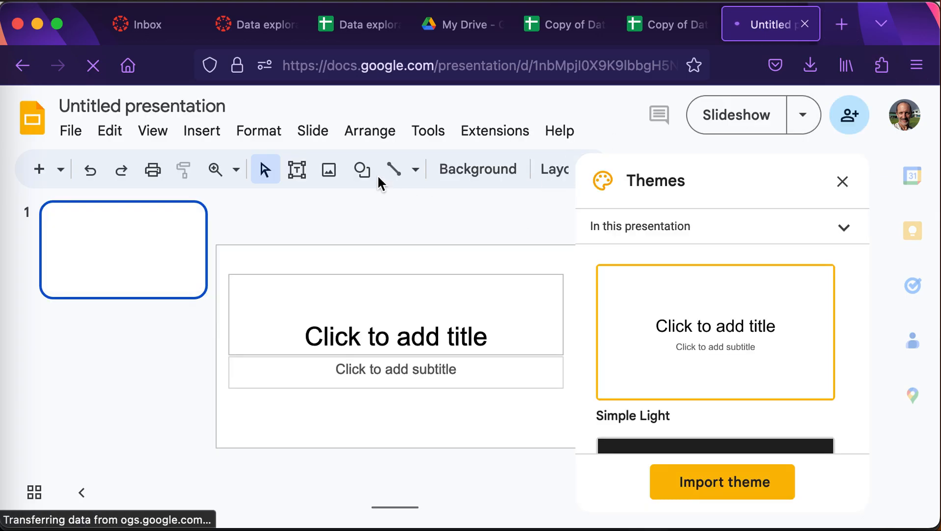
# Add a second slide and delete its body text box.
pyautogui.click(324, 133)
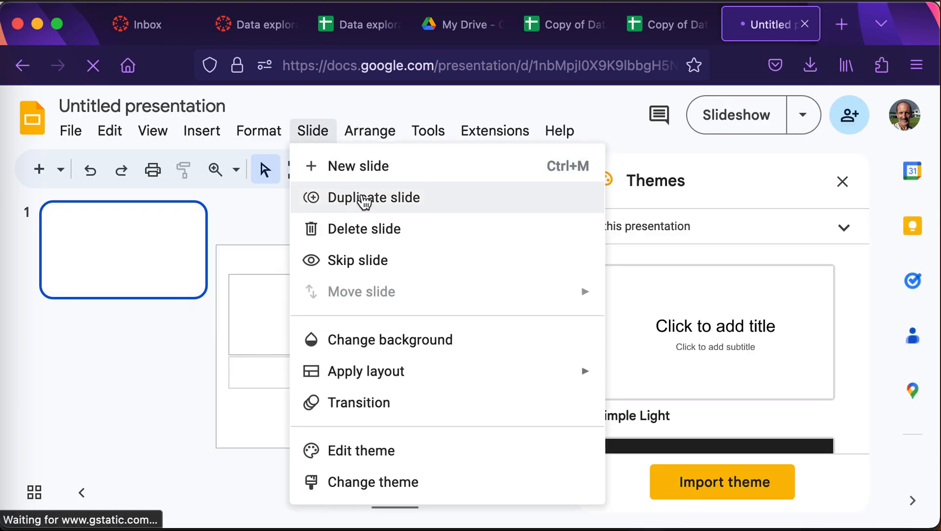
pyautogui.click(364, 172)
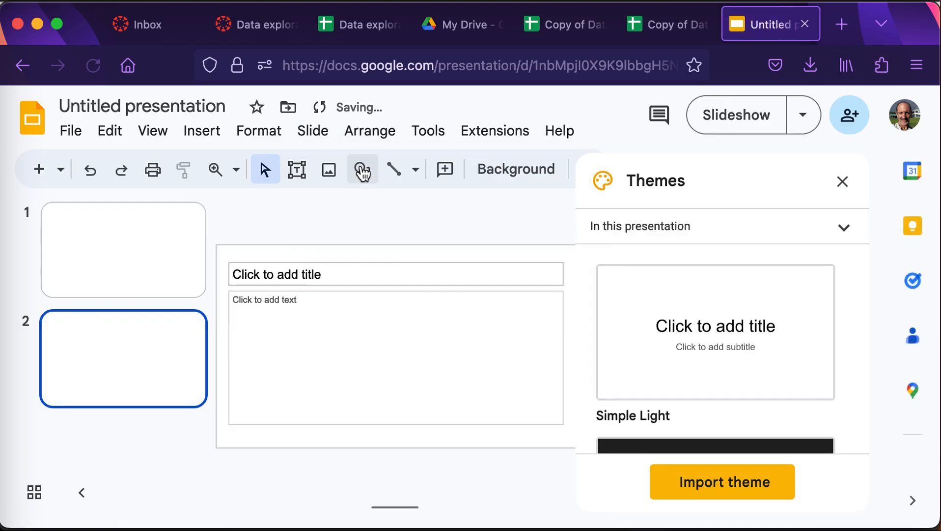
pyautogui.click(337, 362)
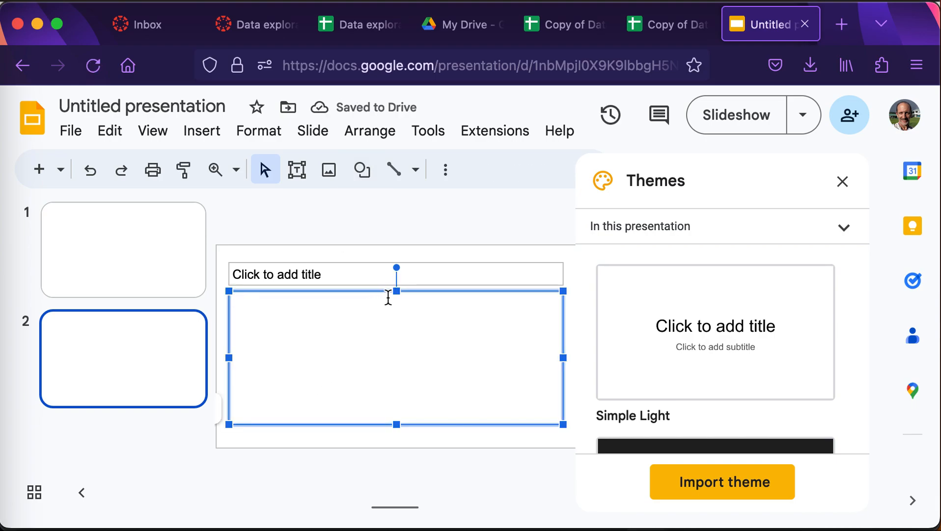
pyautogui.click(399, 290)
pyautogui.press('Delete')
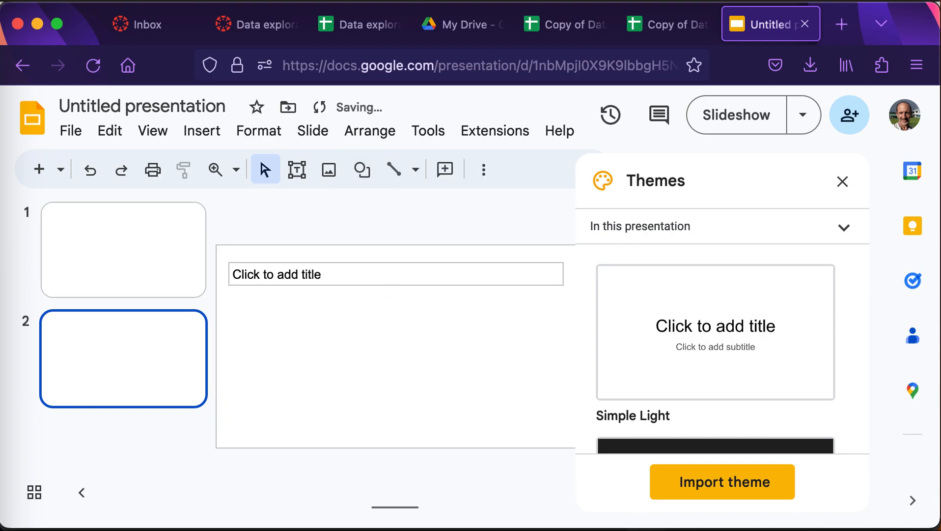
# Choose Insert > Chart > From Sheets for slide 2.
pyautogui.click(212, 132)
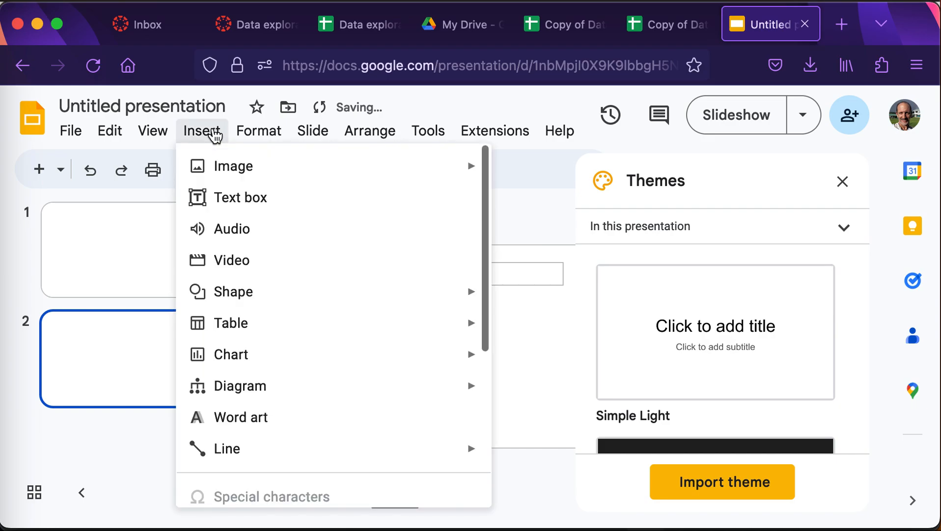
pyautogui.moveTo(300, 353)
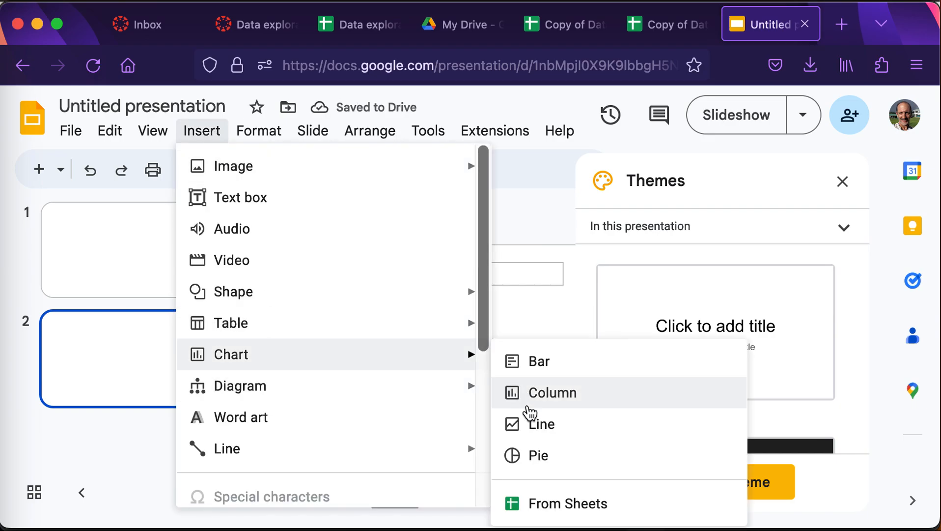
pyautogui.click(585, 511)
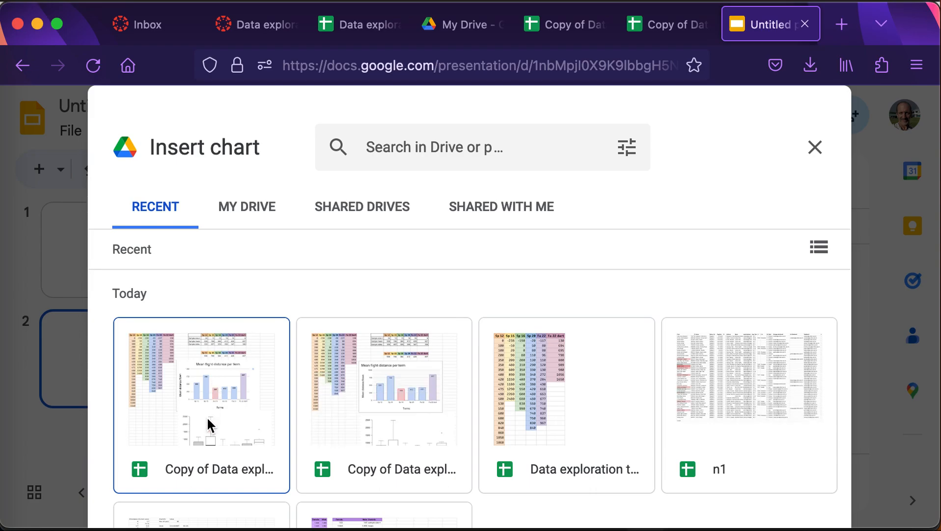
# Open the Copy of Data exploration three Sheets to Slides spreadsheet in the chart picker.
pyautogui.click(235, 386)
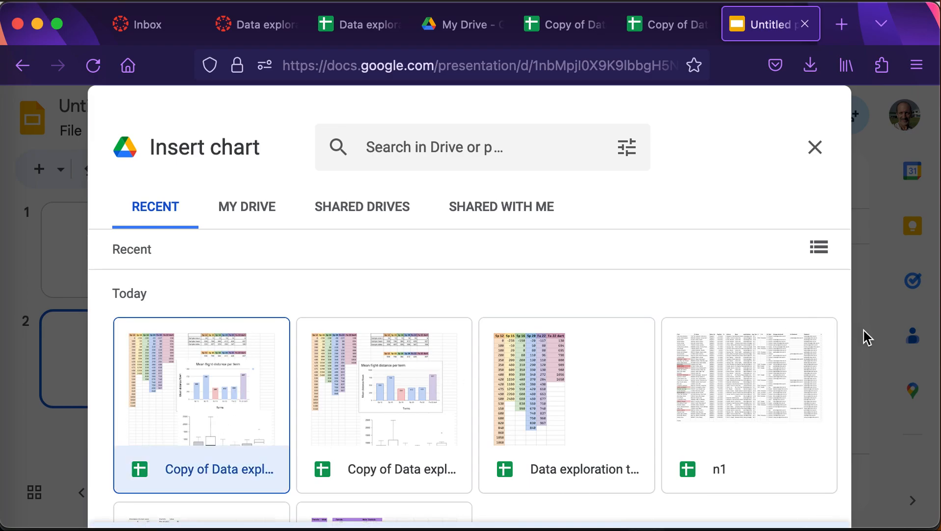
pyautogui.scroll(-10, 566, 294)
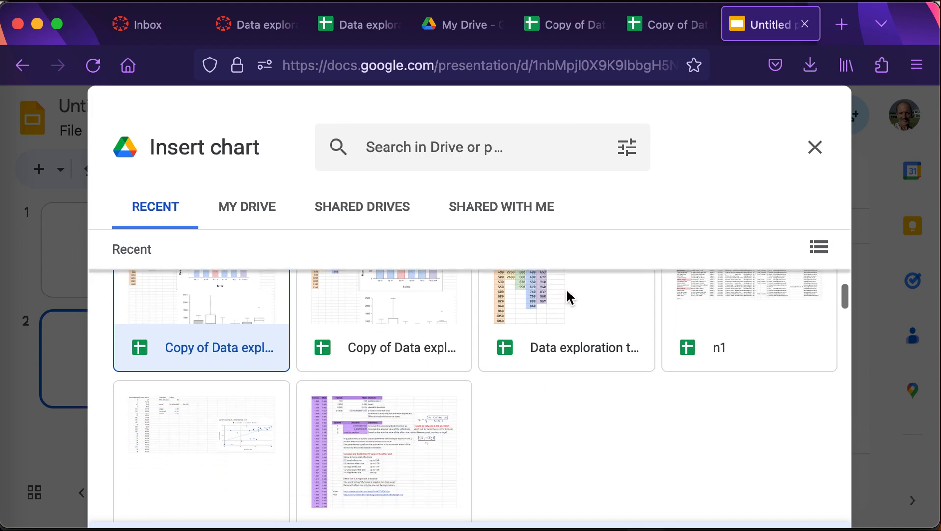
pyautogui.scroll(10, 567, 290)
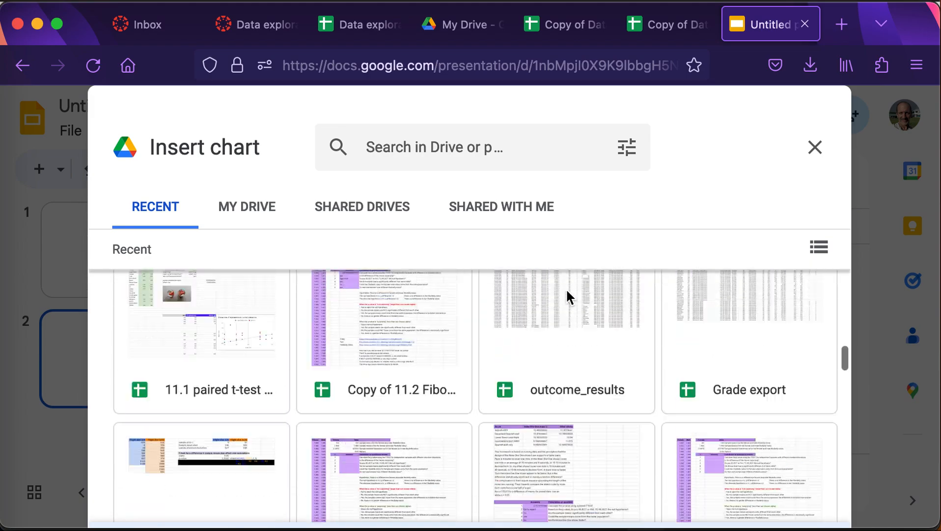
pyautogui.scroll(1, 568, 297)
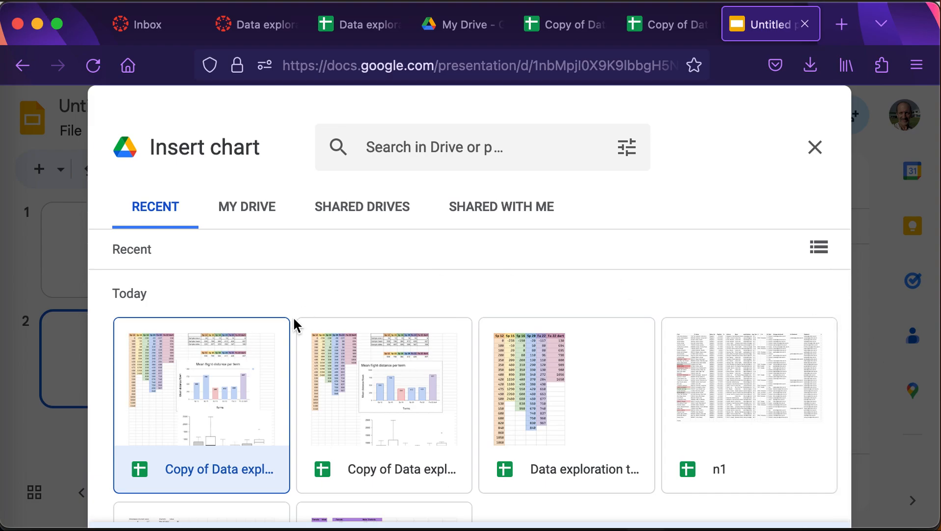
pyautogui.doubleClick(180, 394)
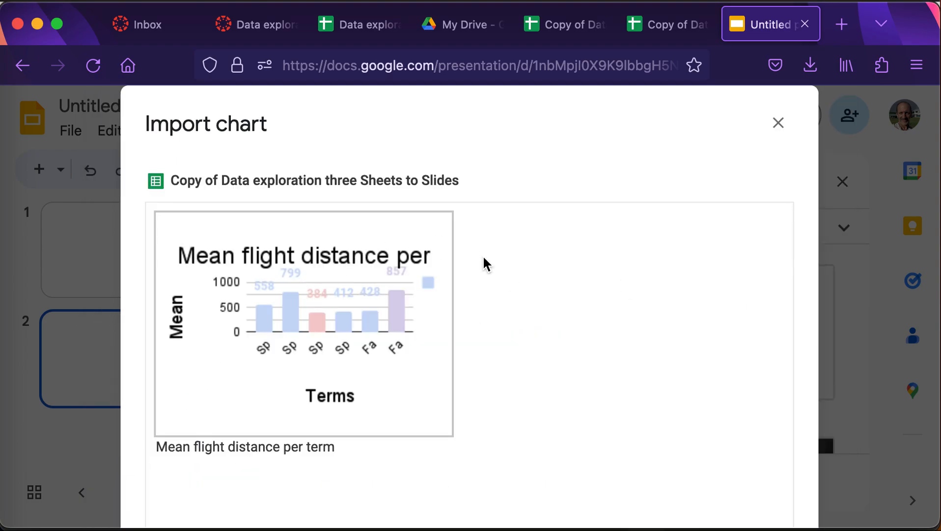
# Import its Mean flight distance per term chart onto slide 2, linked to the spreadsheet.
pyautogui.click(689, 97)
pyautogui.moveTo(689, 97); pyautogui.dragTo(690, 63)
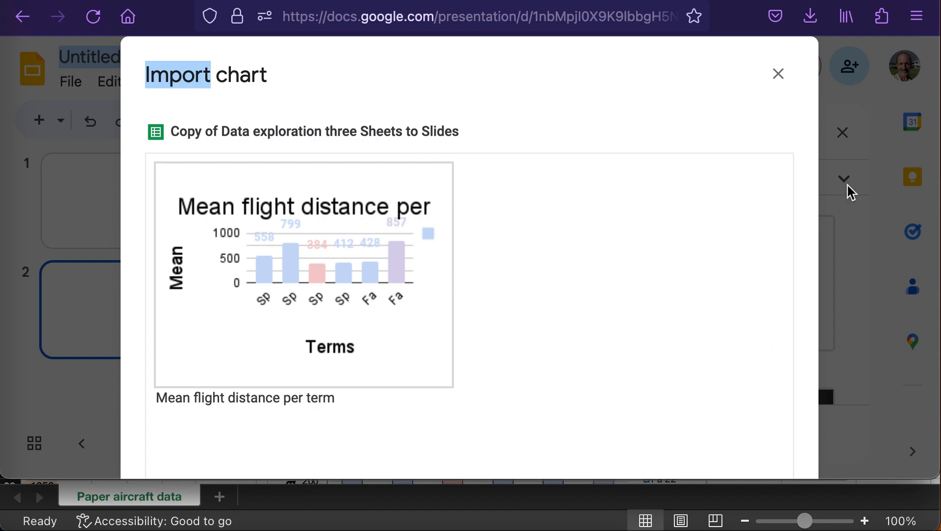
pyautogui.moveTo(934, 479); pyautogui.dragTo(936, 529)
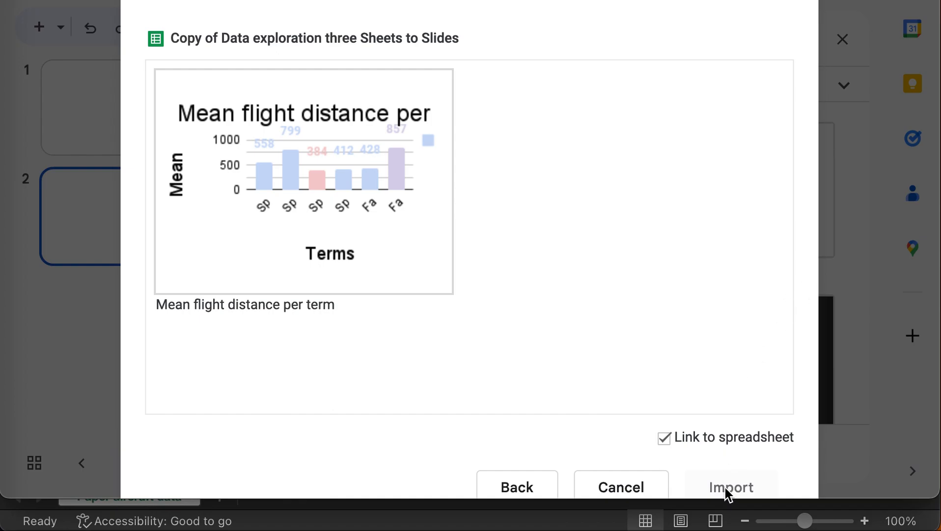
pyautogui.click(358, 147)
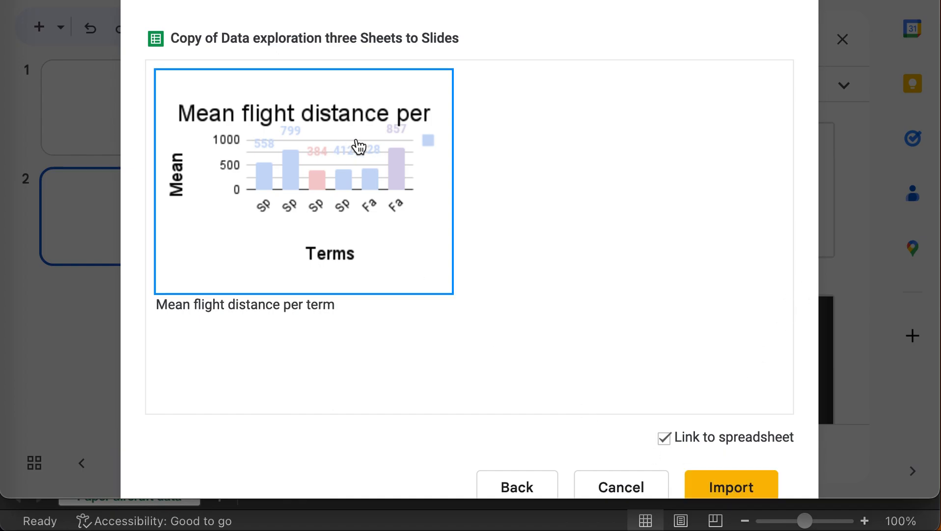
pyautogui.click(759, 483)
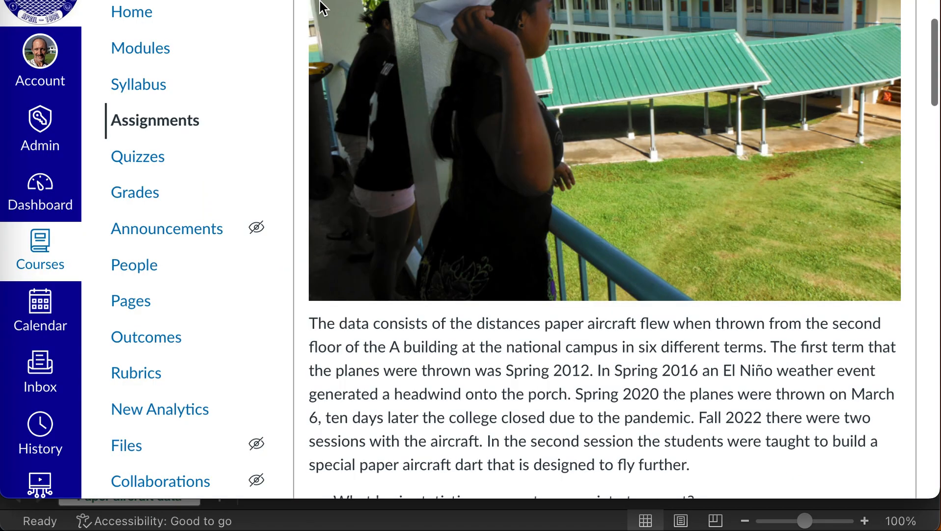
# Follow the Canvas assignment's Google Sheets data link and make your own copy.
pyautogui.scroll(-12, 452, 185)
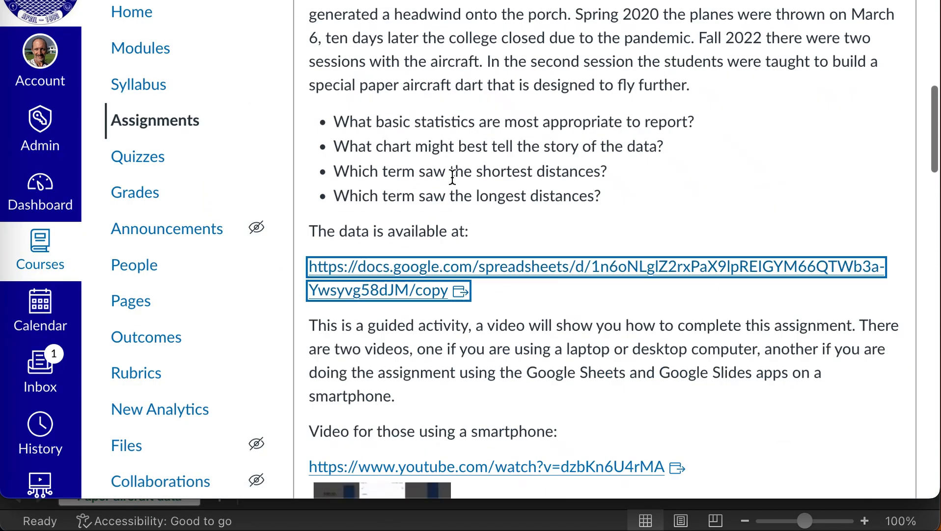
pyautogui.scroll(10, 531, 152)
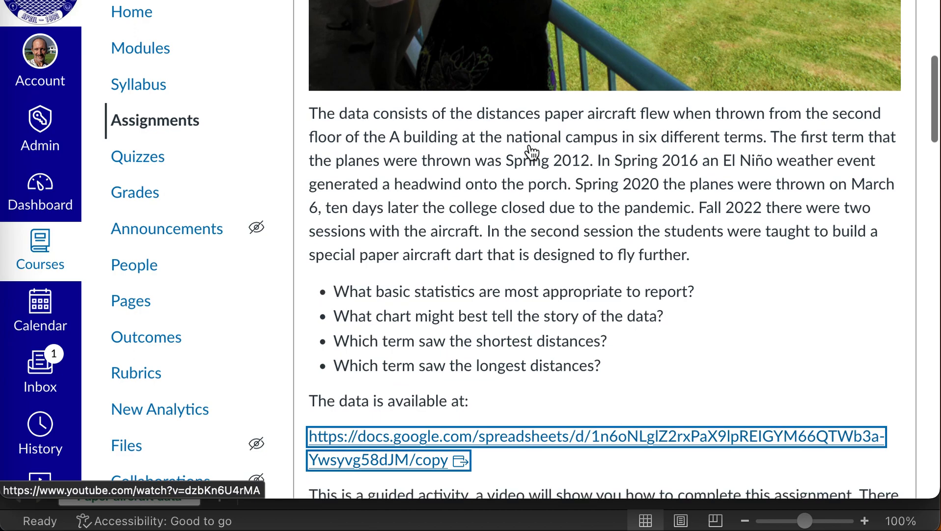
pyautogui.click(534, 433)
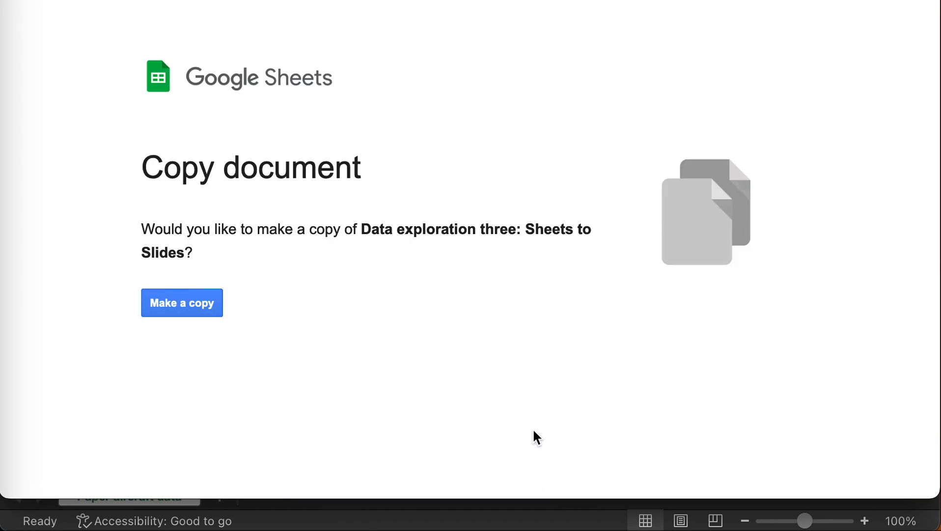
pyautogui.click(211, 307)
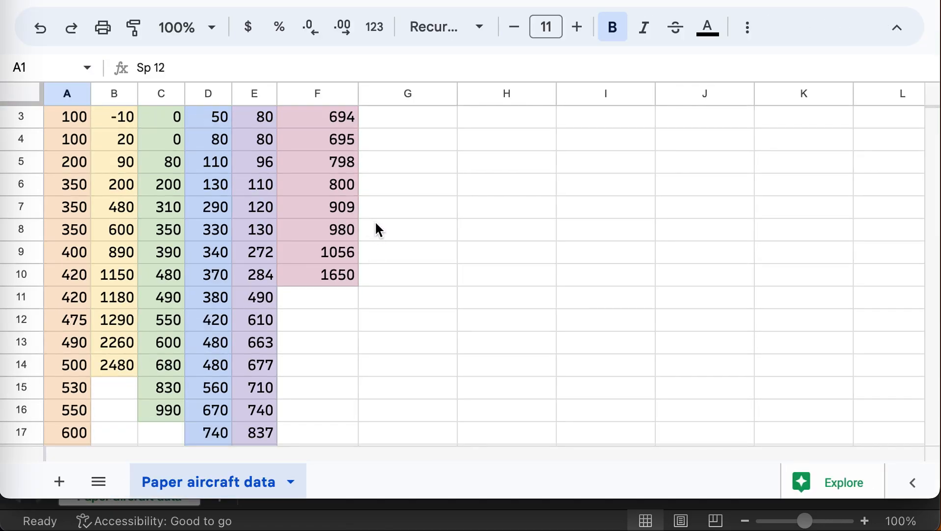
# Enter =average(A:A) in H2, giving the Sp 12 mean 557.7083333.
pyautogui.click(513, 142)
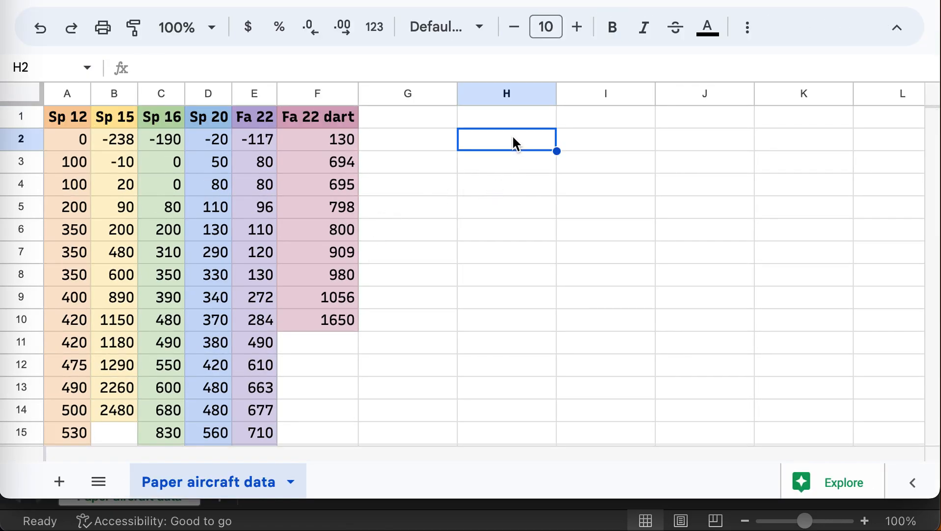
pyautogui.click(512, 153)
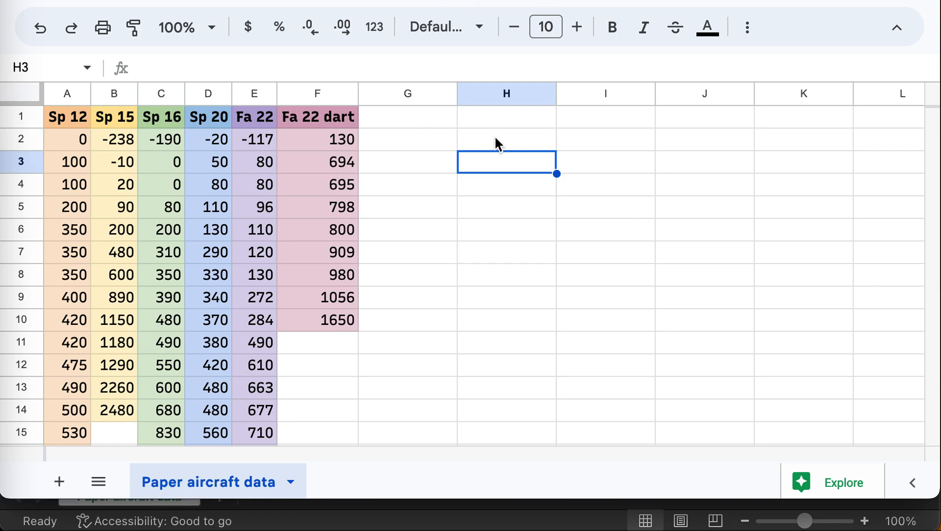
pyautogui.click(495, 139)
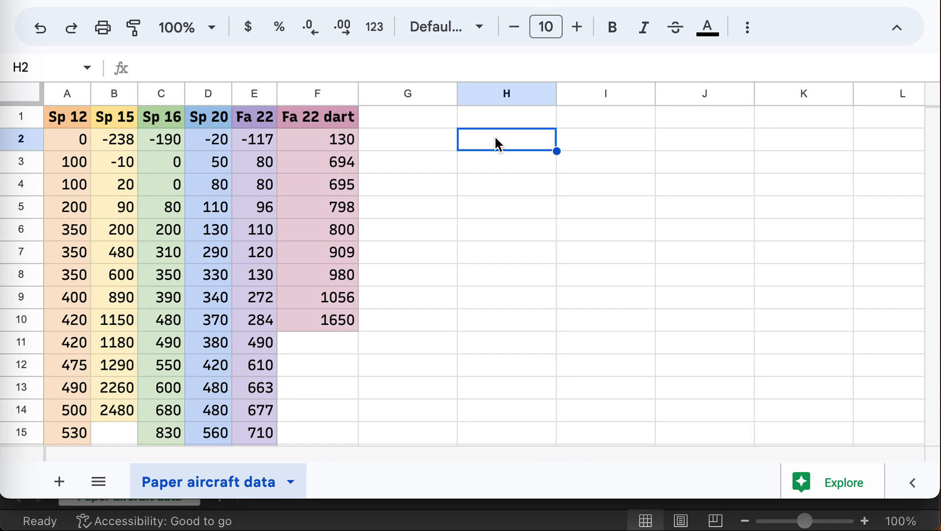
pyautogui.write('=aver')
pyautogui.write('a')
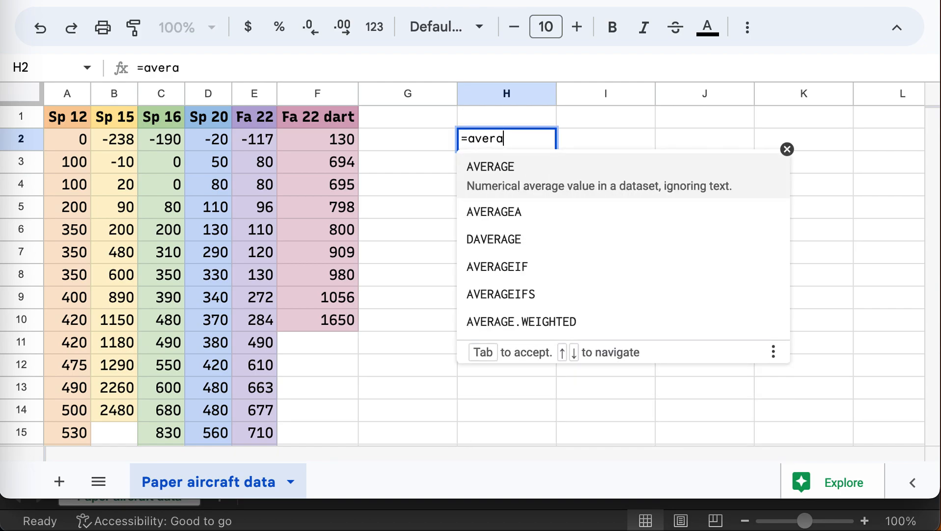
pyautogui.write('ge(')
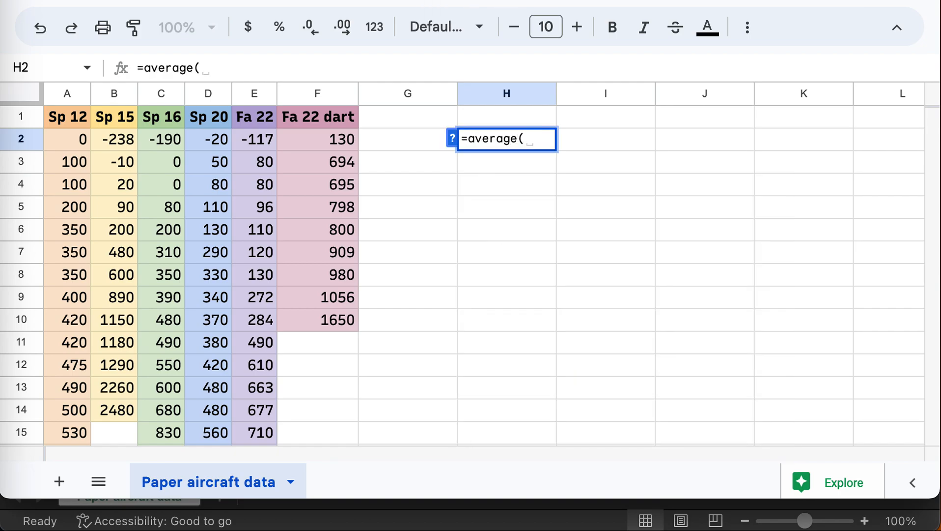
pyautogui.write('a:a)')
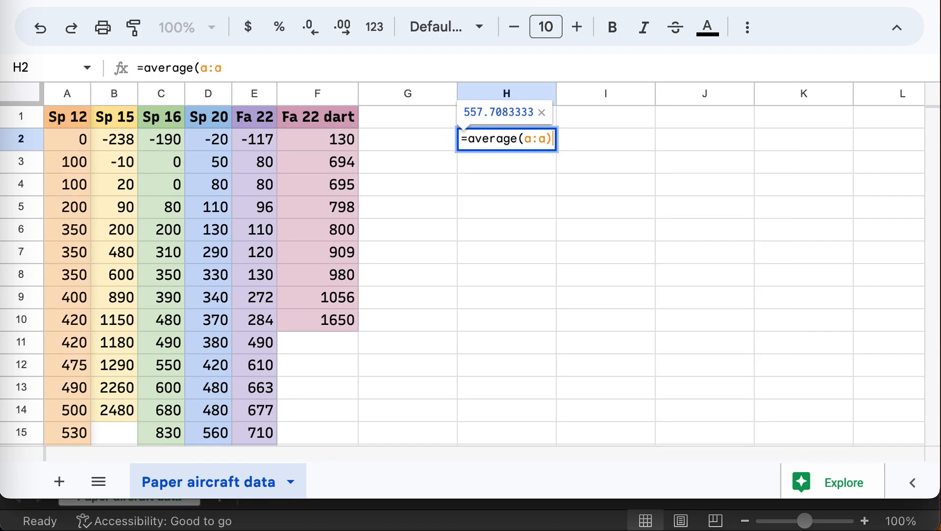
pyautogui.press('Return')
pyautogui.click(522, 139)
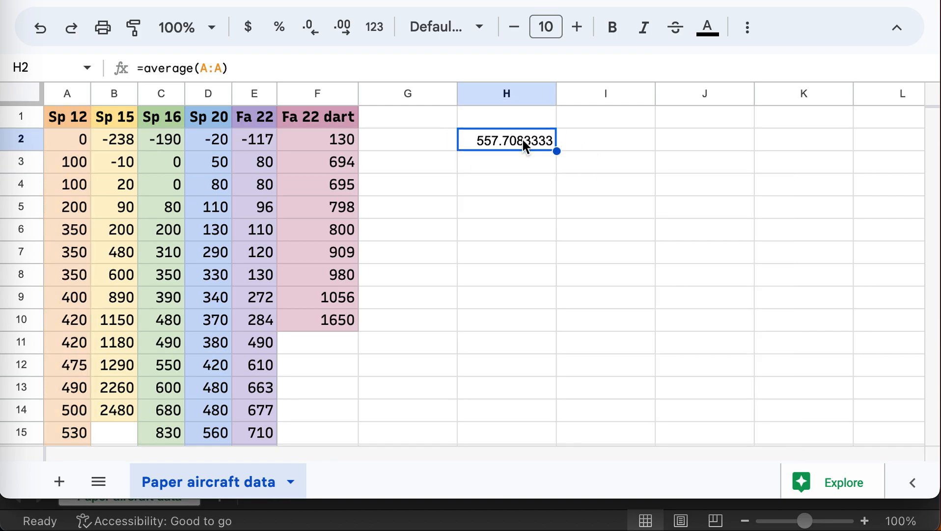
# Copy the term headers A1:F1 into H1:M1.
pyautogui.moveTo(317, 118); pyautogui.dragTo(71, 113)
pyautogui.hotkey('ctrl', 'c')
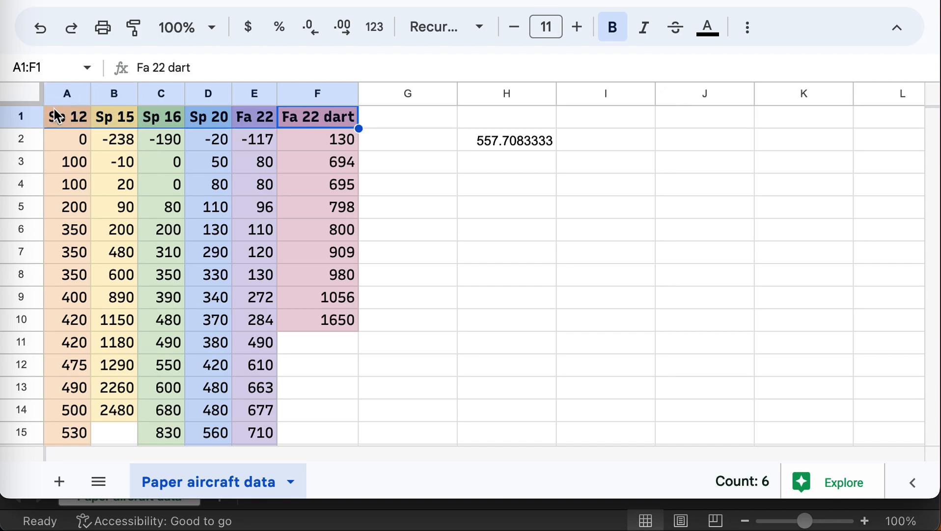
pyautogui.click(479, 118)
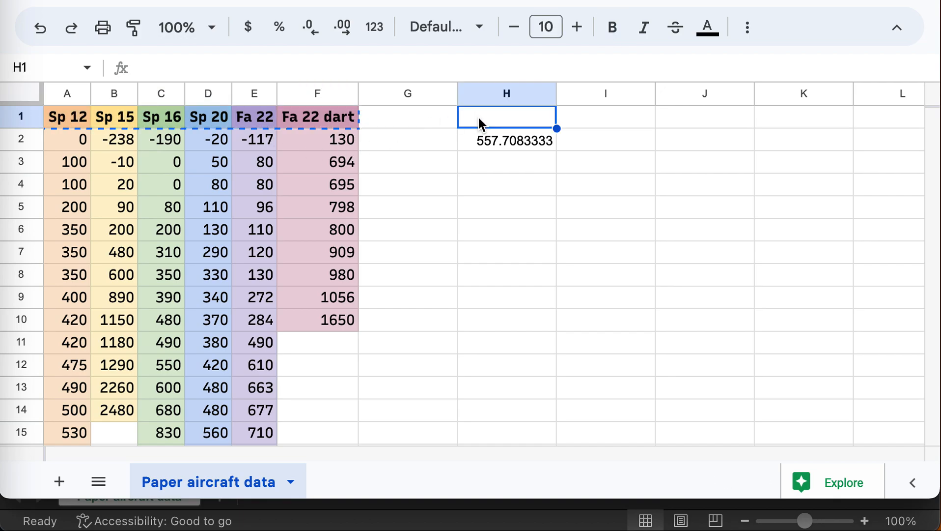
pyautogui.hotkey('ctrl', 'v')
# Fill the H2 average formula across to M2 and select H1:M2.
pyautogui.click(546, 140)
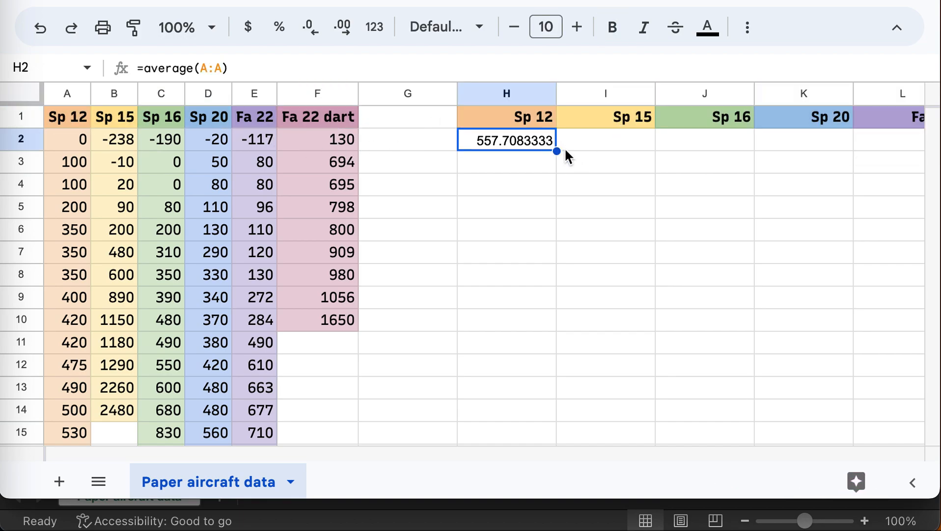
pyautogui.moveTo(556, 150); pyautogui.dragTo(891, 153)
pyautogui.hscroll(2, 845, 220)
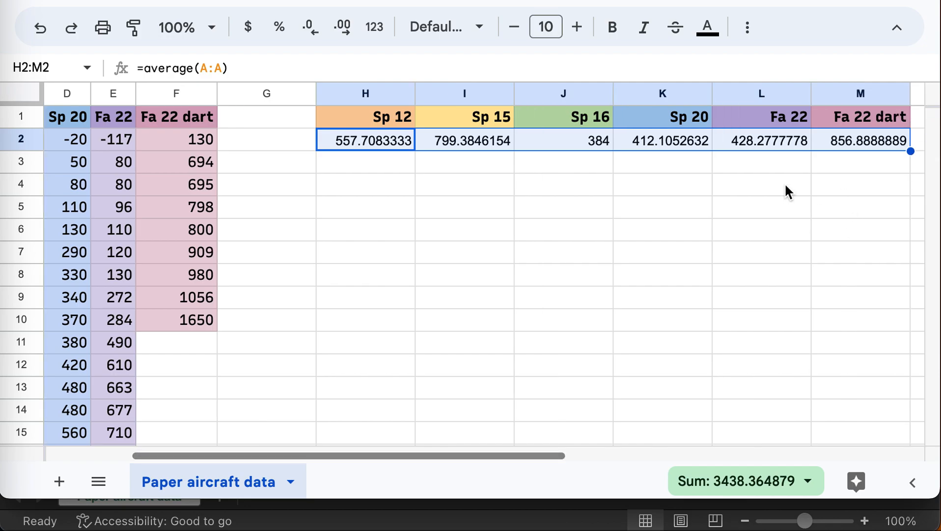
pyautogui.moveTo(398, 122); pyautogui.dragTo(857, 138)
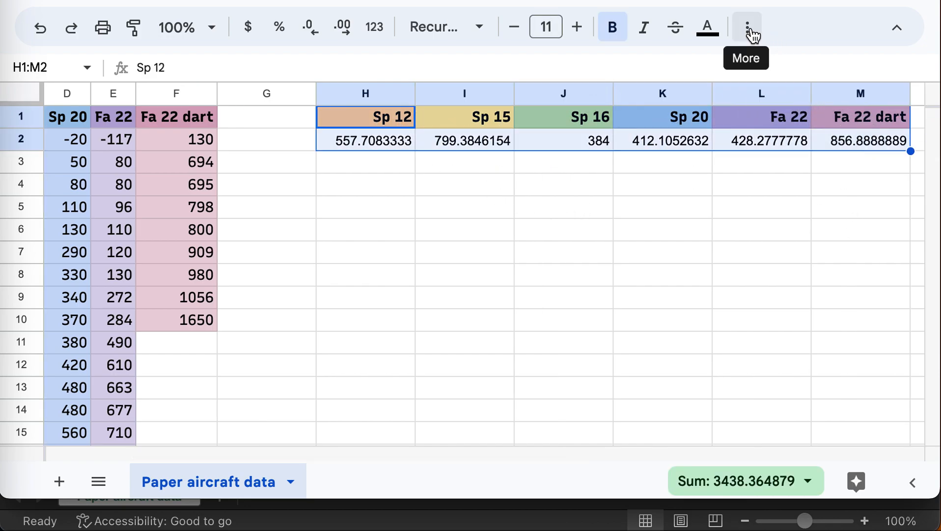
# Insert a column chart from H1:M2 plotting each term's average distance, Sp 12 to Fa 22 dart.
pyautogui.click(750, 30)
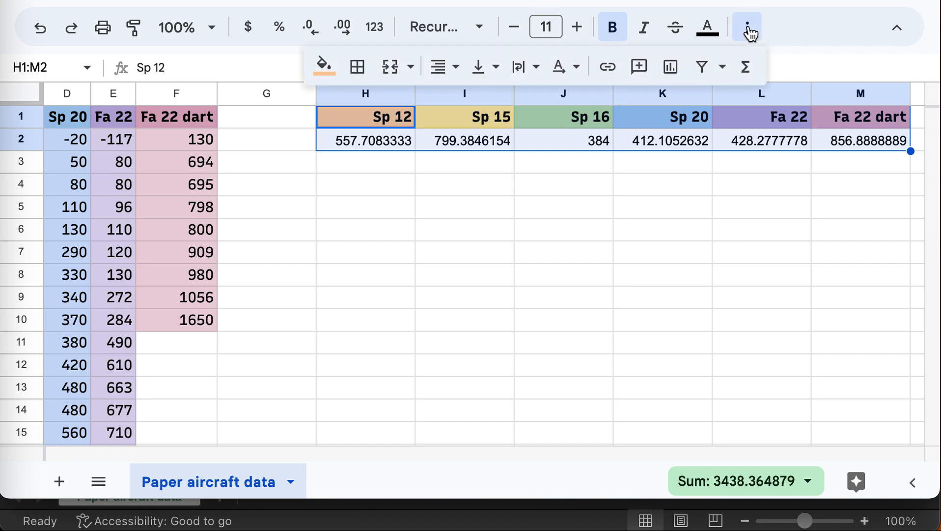
pyautogui.click(665, 71)
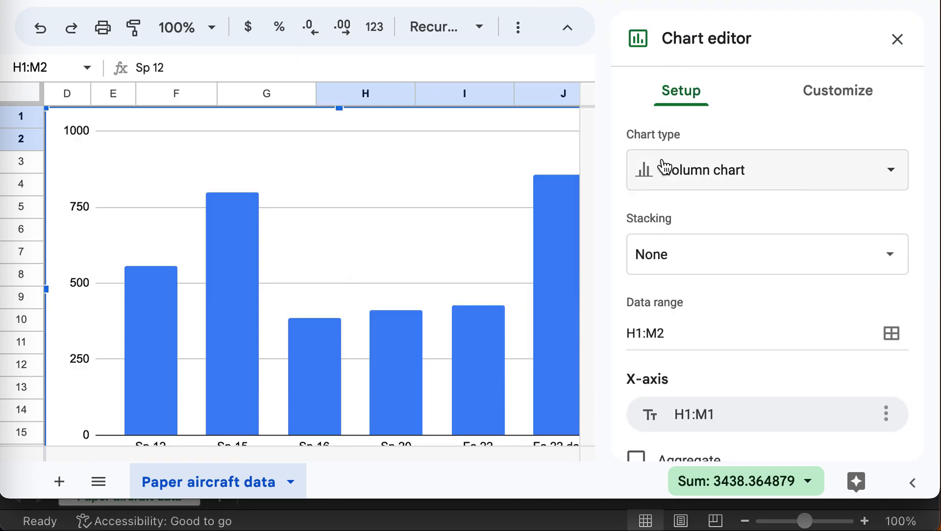
pyautogui.scroll(-1, 501, 205)
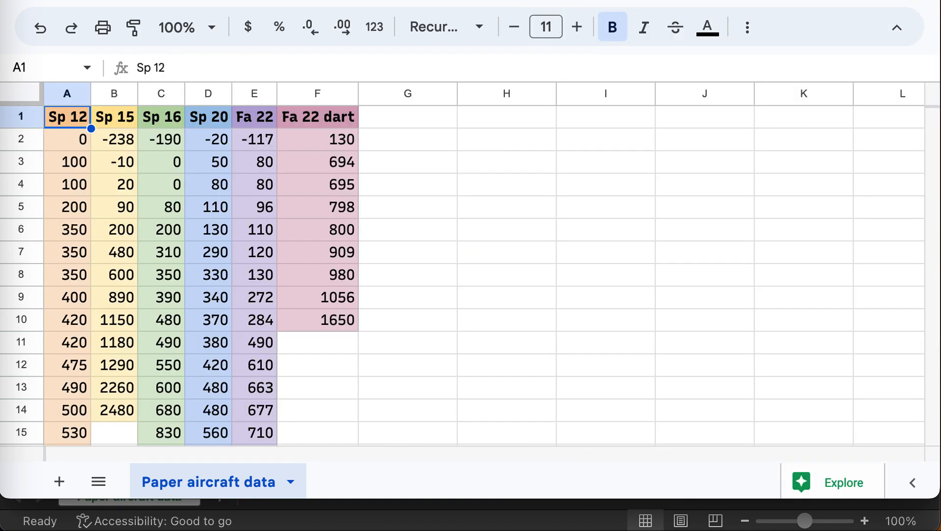
pyautogui.hscroll(1, 571, 169)
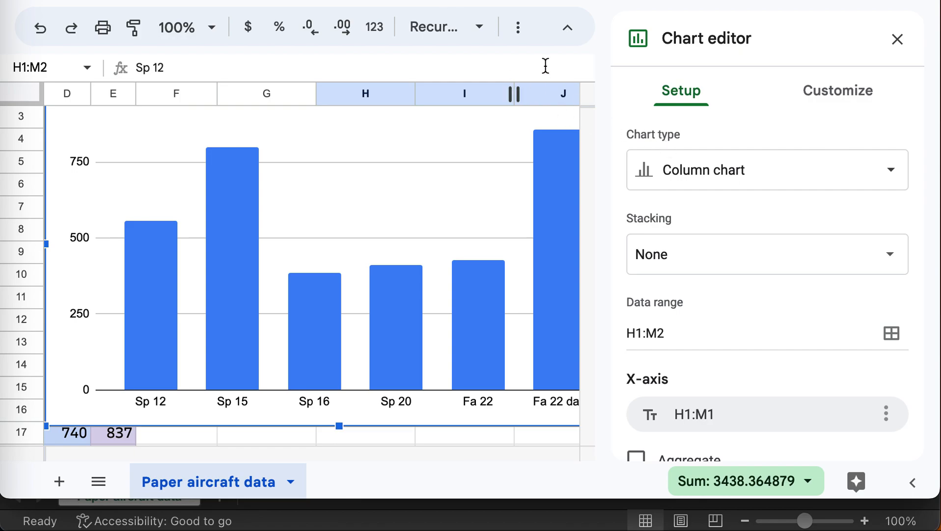
pyautogui.click(545, 66)
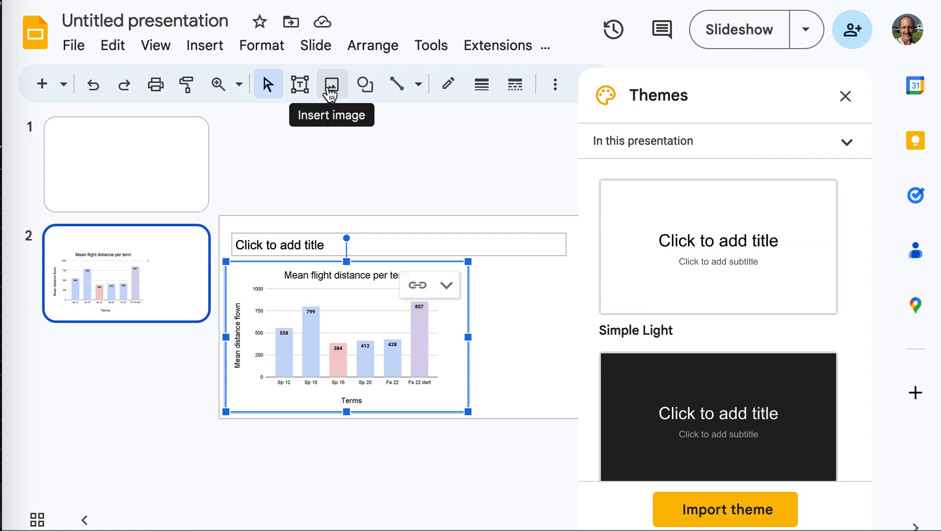
# Import the column chart from 'Copy of Data exploration three: Sheets to Slides' onto slide 2, linked to the spreadsheet.
pyautogui.click(330, 93)
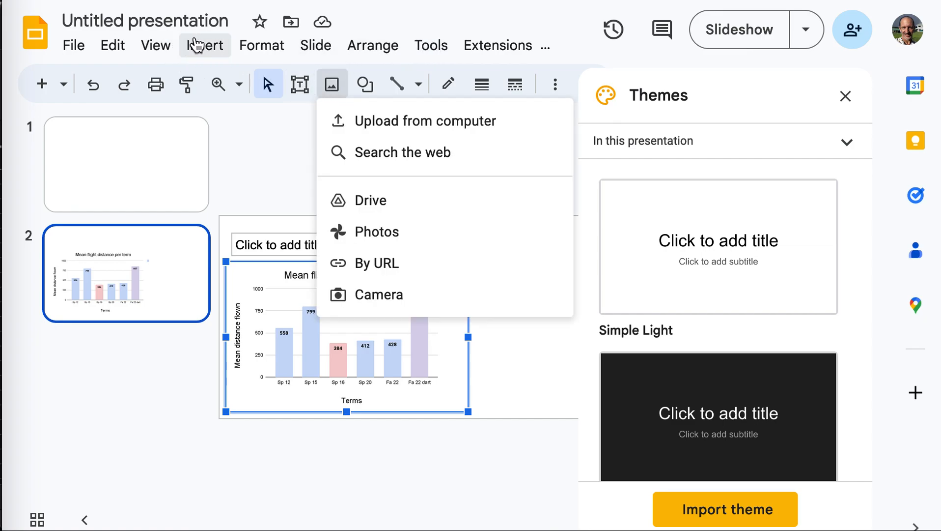
pyautogui.click(196, 45)
pyautogui.moveTo(261, 253)
pyautogui.moveTo(265, 271)
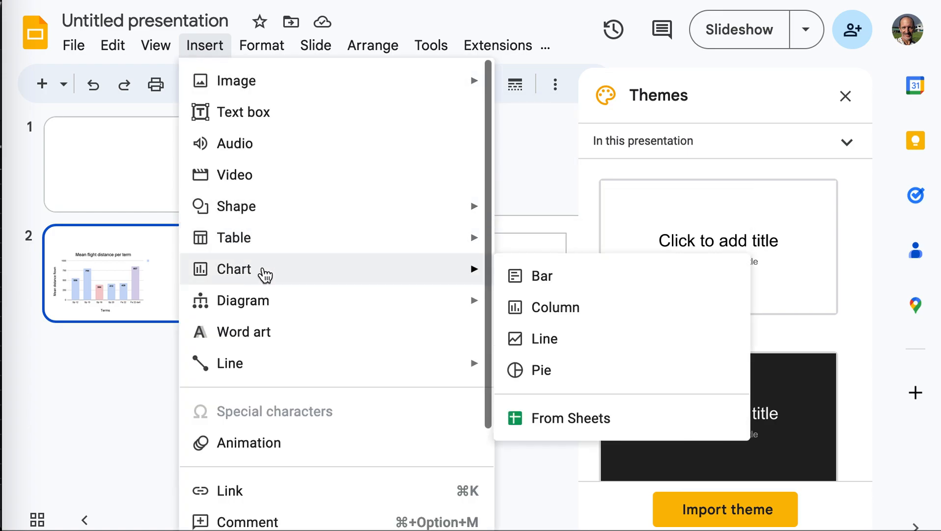
pyautogui.click(592, 417)
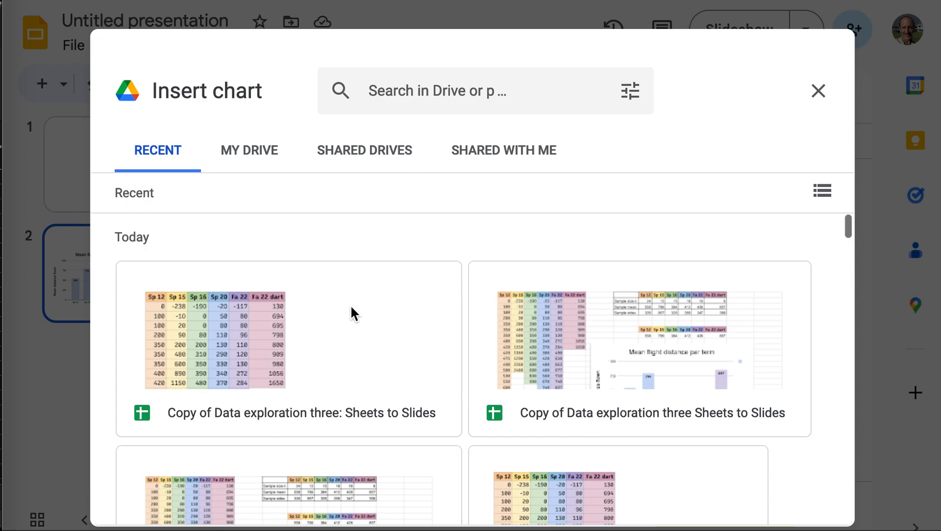
pyautogui.scroll(-2, 355, 411)
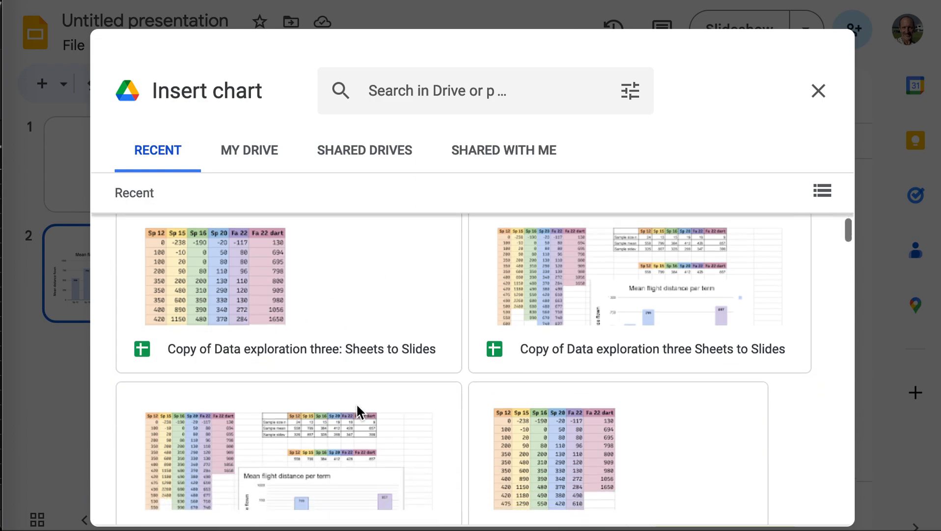
pyautogui.scroll(1, 314, 324)
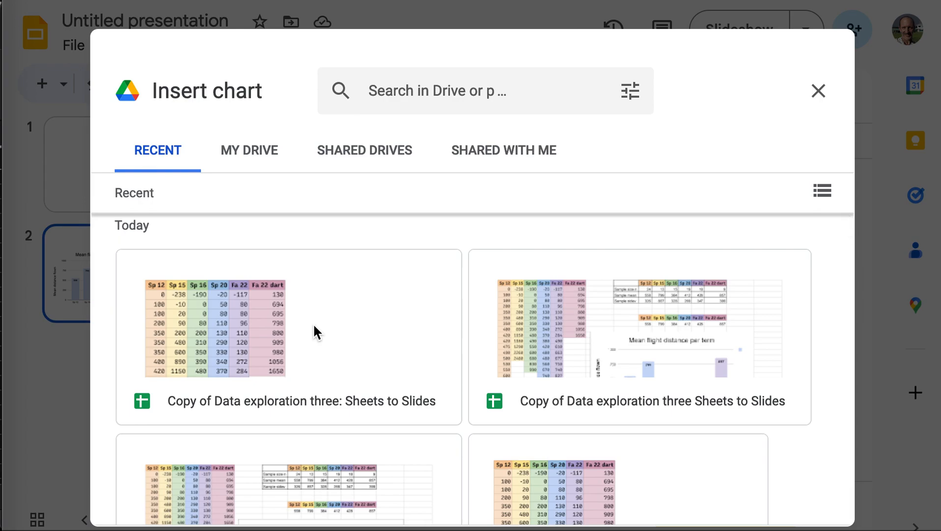
pyautogui.click(314, 323)
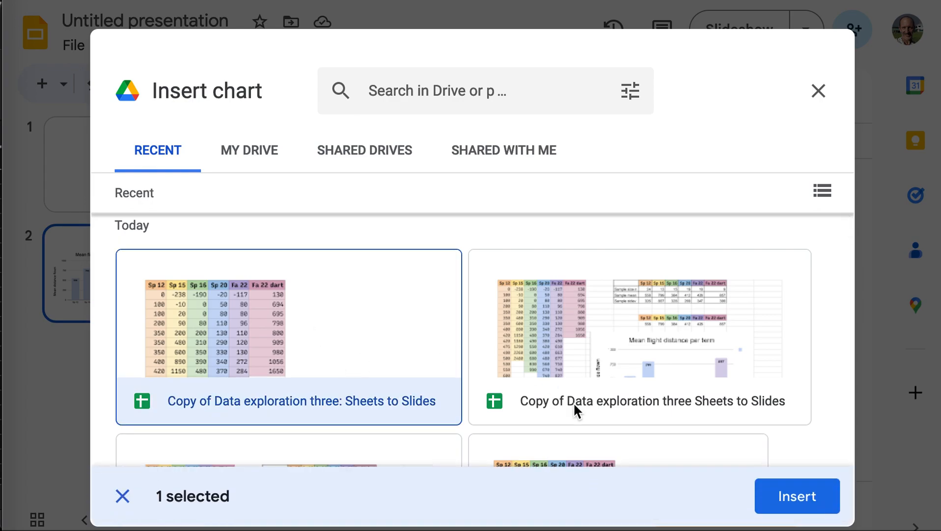
pyautogui.click(806, 501)
pyautogui.click(328, 252)
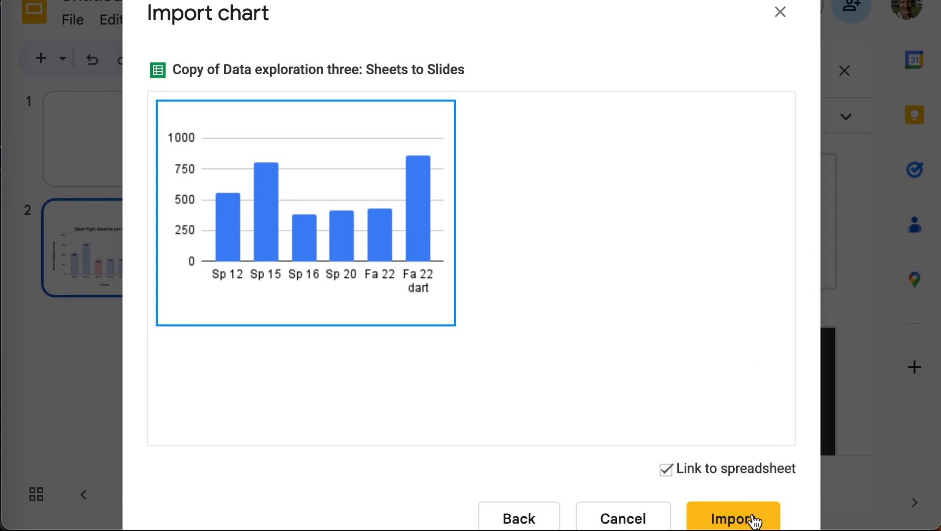
pyautogui.click(754, 521)
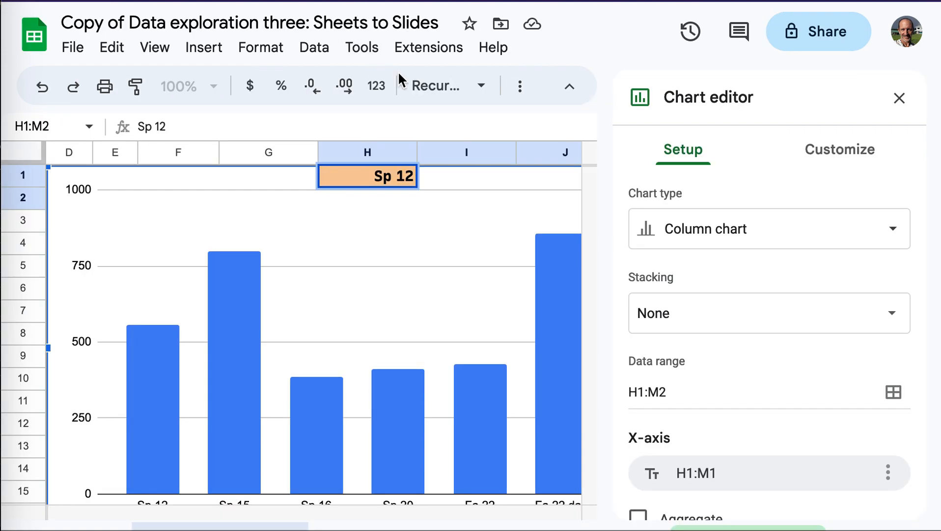
# Close the Chart editor and drag the term-means chart down and right, clear of columns A–F.
pyautogui.hscroll(-3, 217, 252)
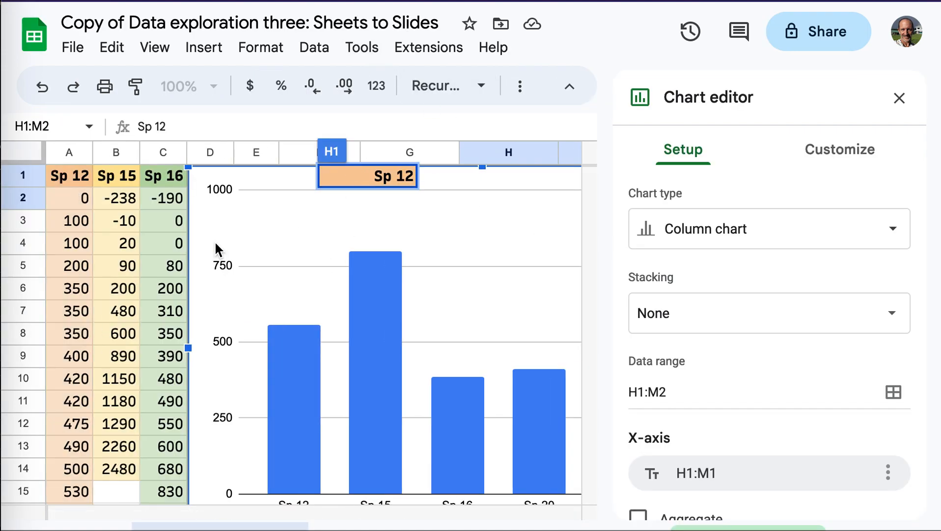
pyautogui.click(246, 191)
pyautogui.click(147, 222)
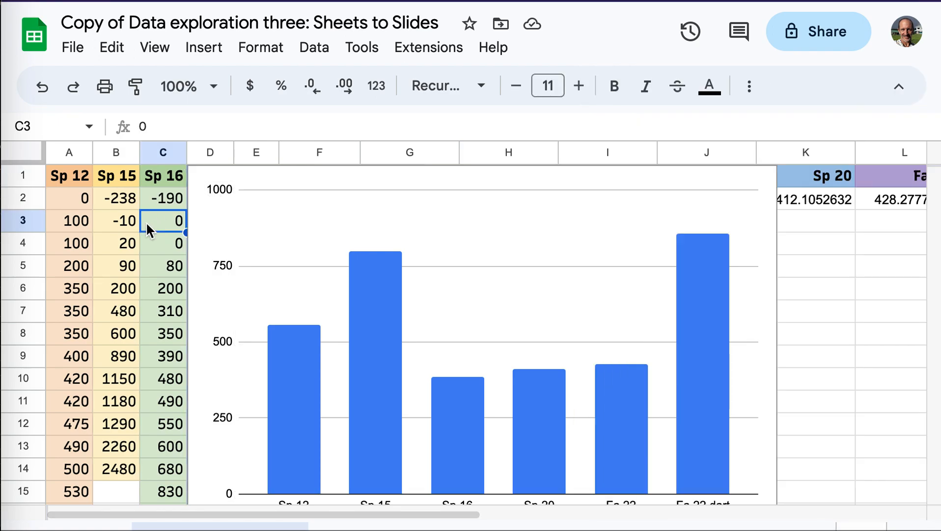
pyautogui.click(671, 223)
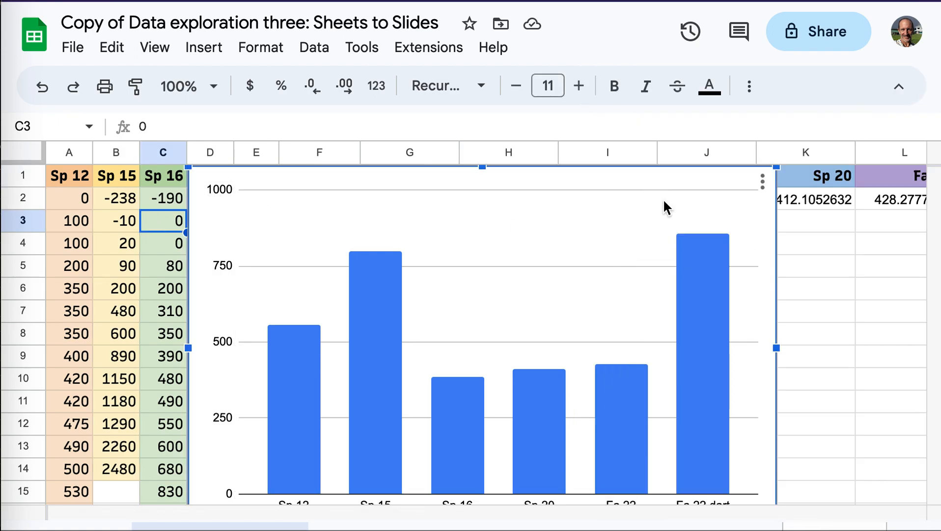
pyautogui.click(656, 180)
pyautogui.moveTo(656, 180); pyautogui.dragTo(937, 261)
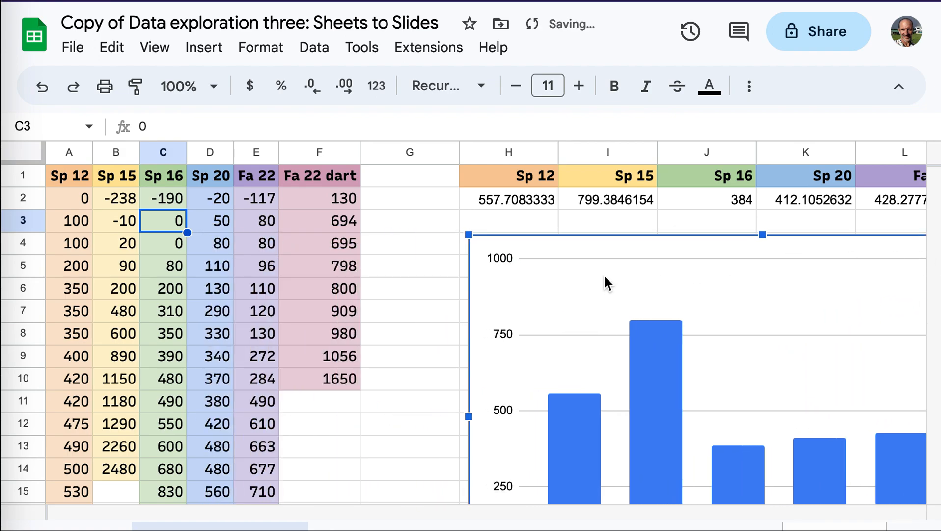
pyautogui.click(384, 278)
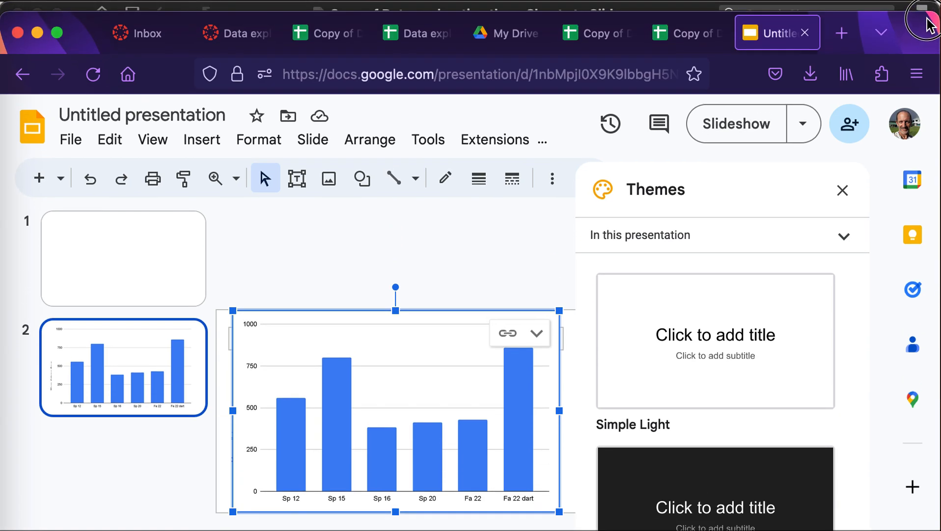
# Open the original 'Data exploration three: Sheets to Slides' spreadsheet from My Drive, then return to the Drive list.
pyautogui.click(663, 40)
pyautogui.click(490, 34)
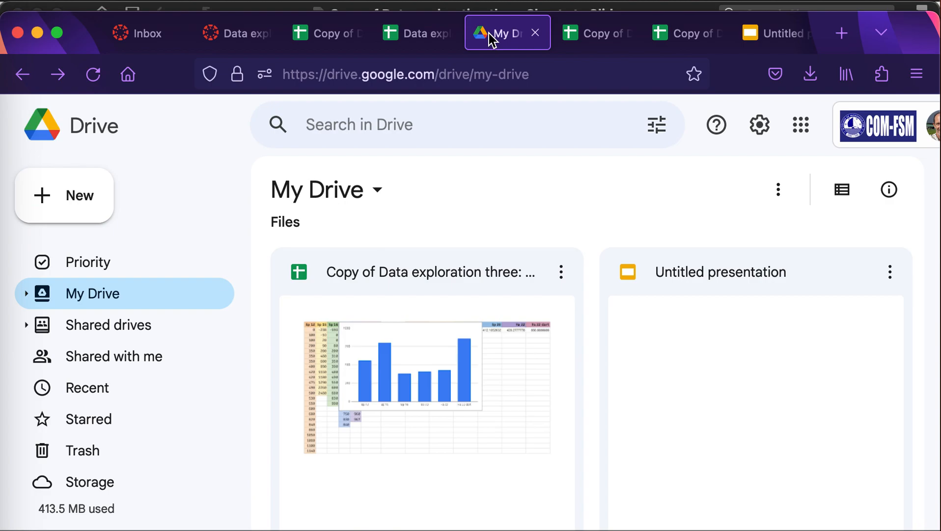
pyautogui.click(396, 40)
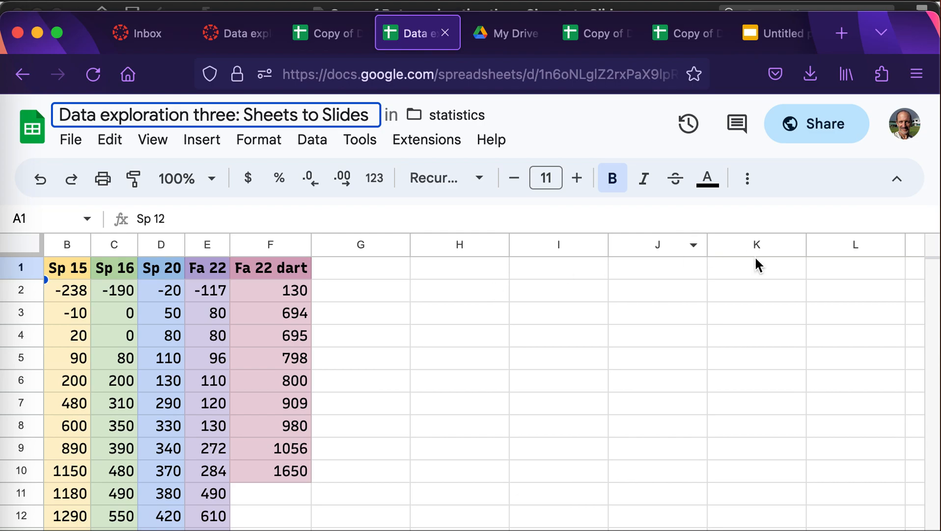
pyautogui.click(506, 37)
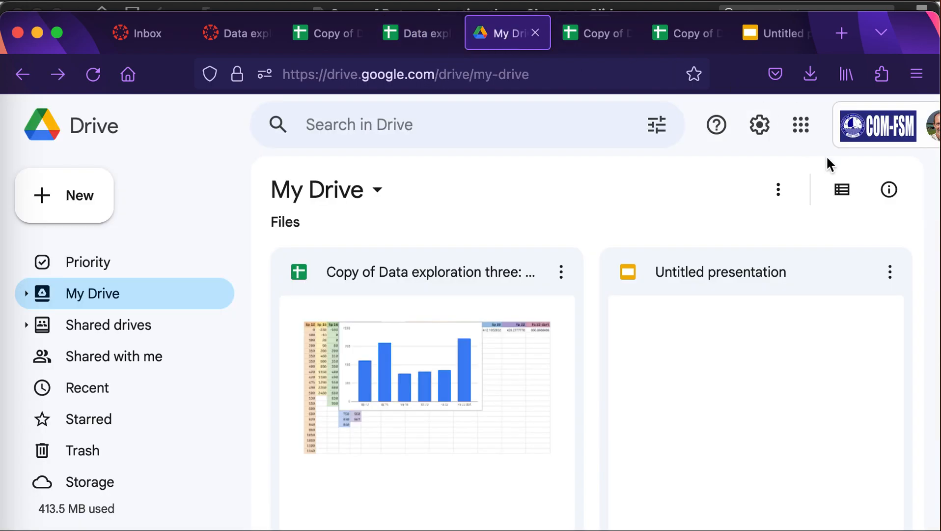
# Browse the Google apps launcher, then go back to the original spreadsheet's cells.
pyautogui.click(799, 128)
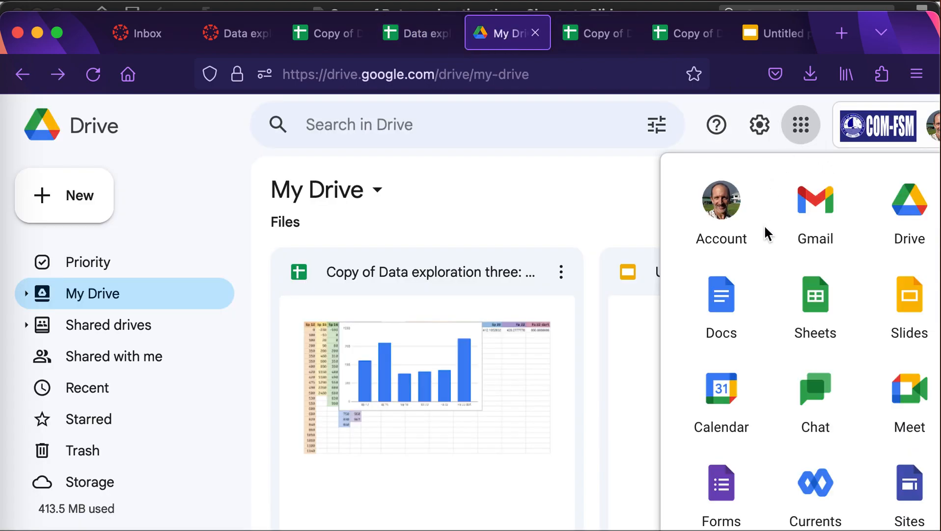
pyautogui.scroll(-3, 767, 235)
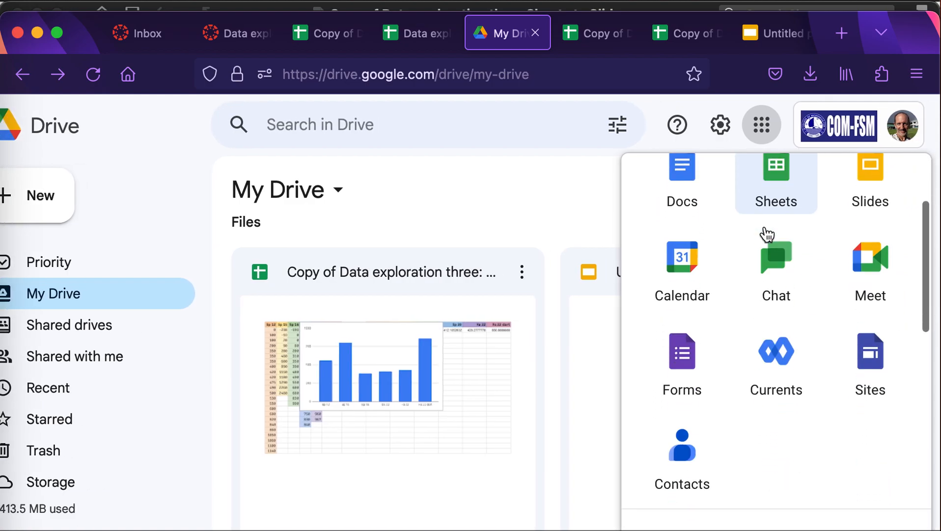
pyautogui.scroll(3, 768, 234)
pyautogui.click(539, 178)
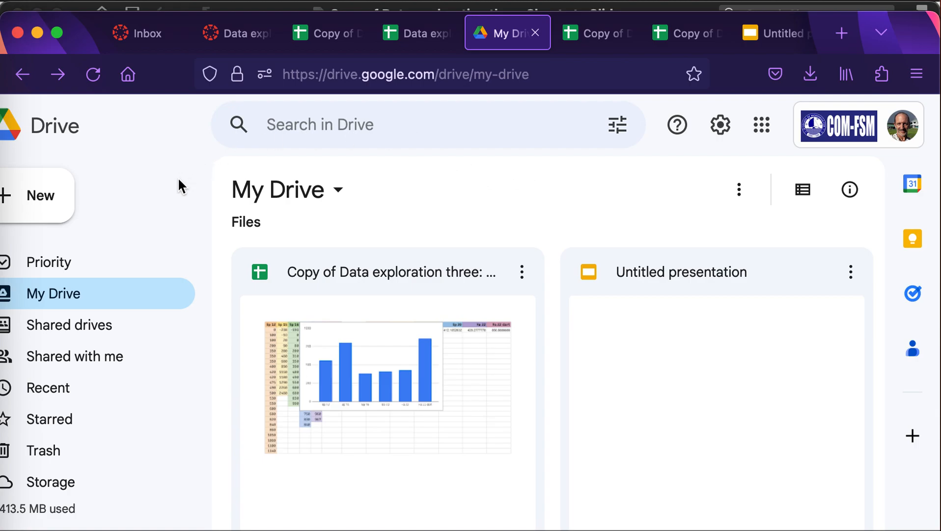
pyautogui.click(431, 34)
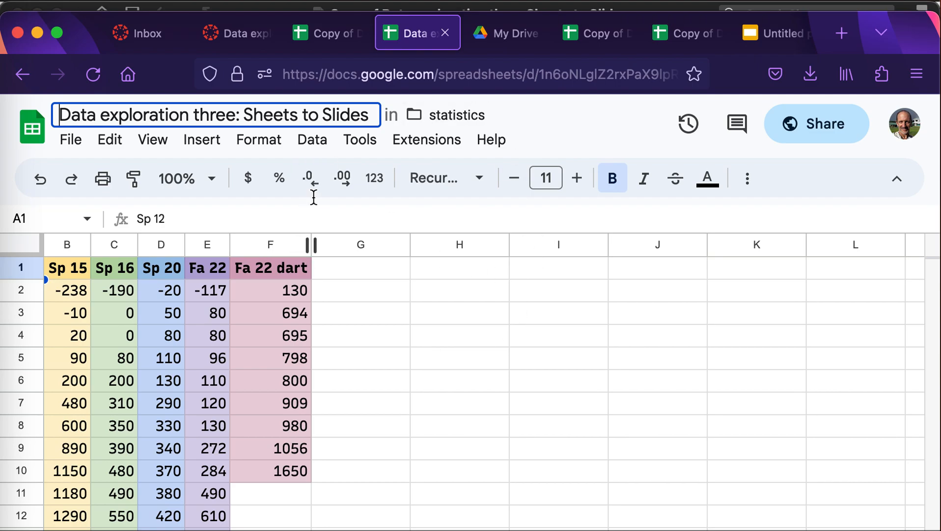
pyautogui.click(393, 300)
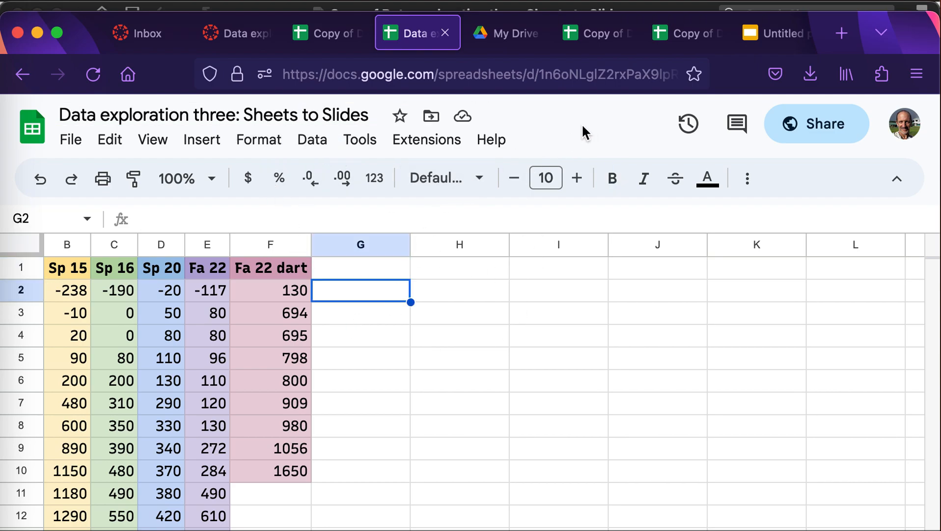